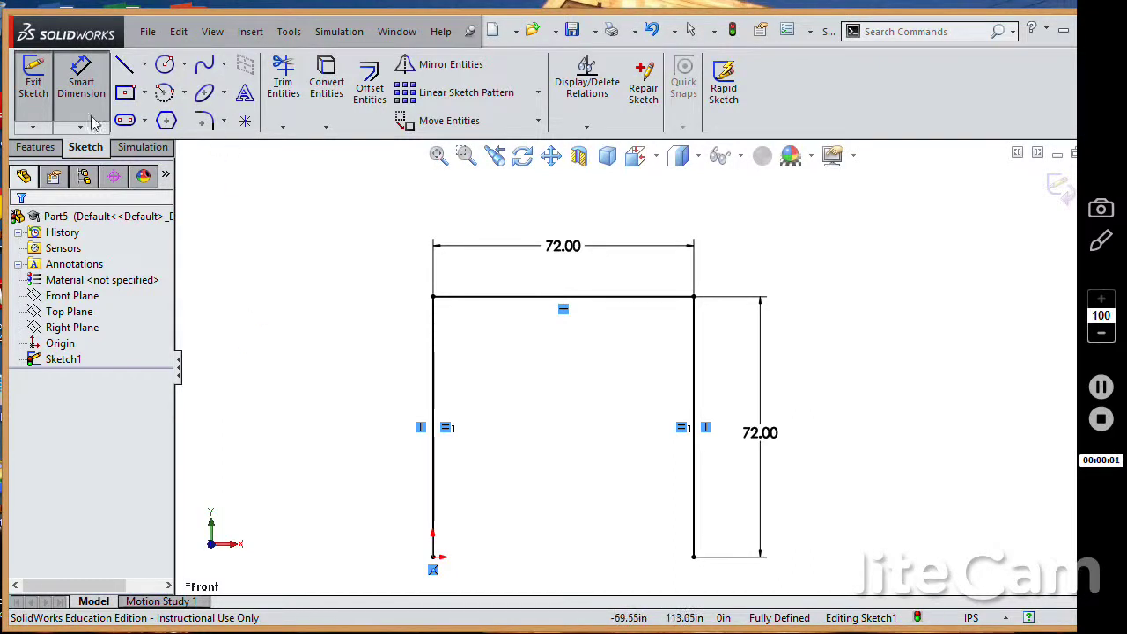
Step: Turn off Smart Dimension and exit Sketch1, leaving the 72 by 72 three-sided frame
left_click(97, 98)
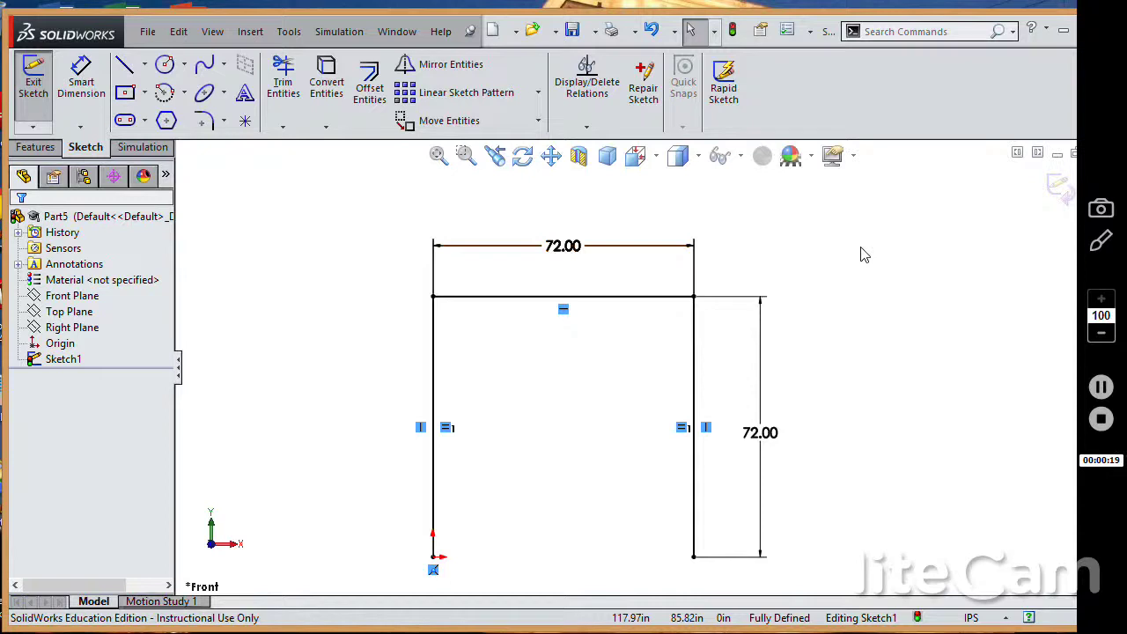
left_click(33, 81)
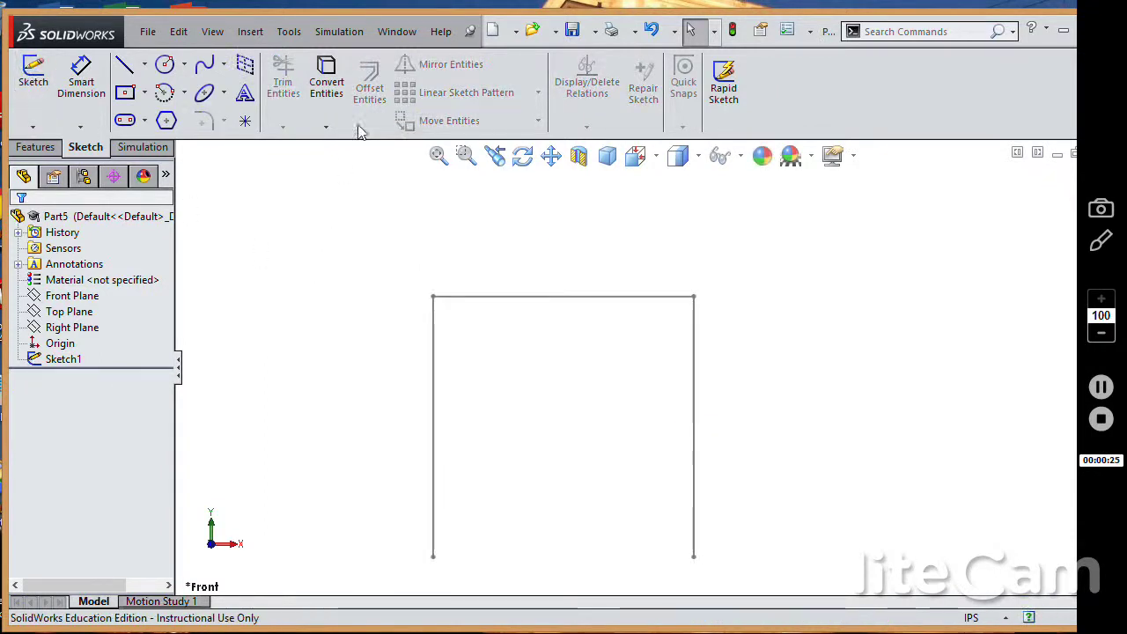
Step: Start a Structural Member from Insert > Weldments with ansi inch square tube, 4 x 4 x 0.25
left_click(250, 31)
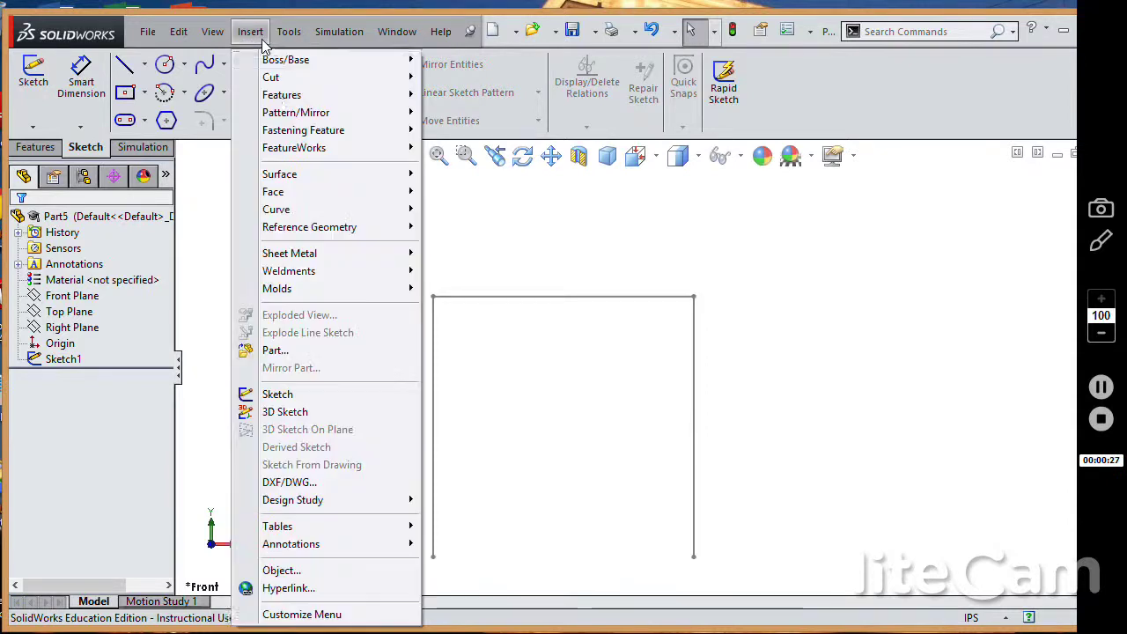
mouse_move(307, 273)
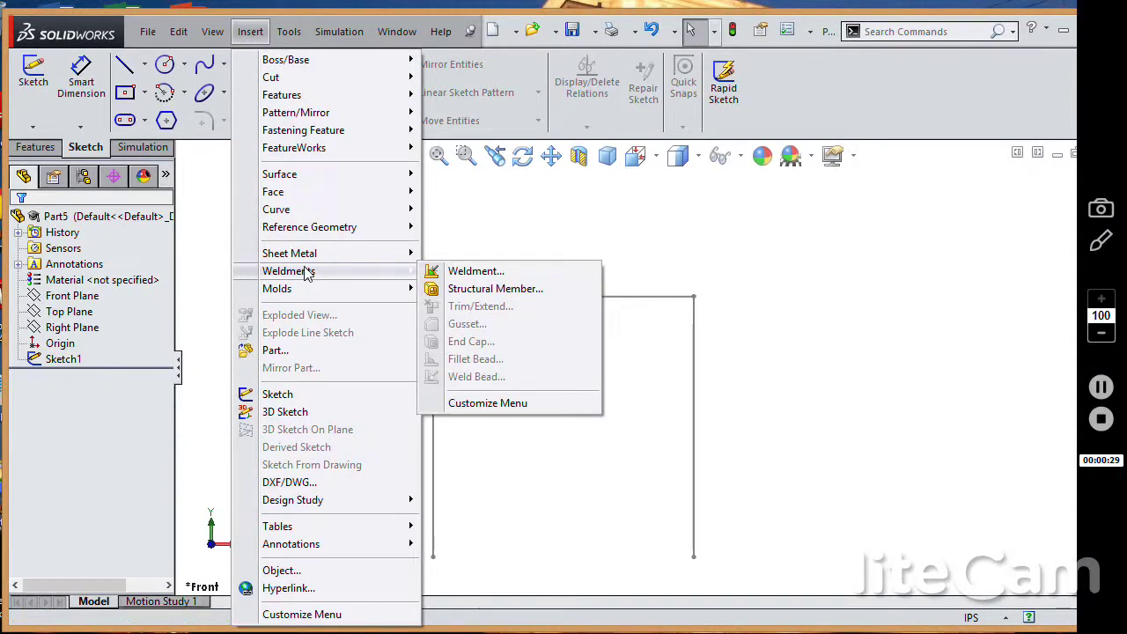
left_click(465, 289)
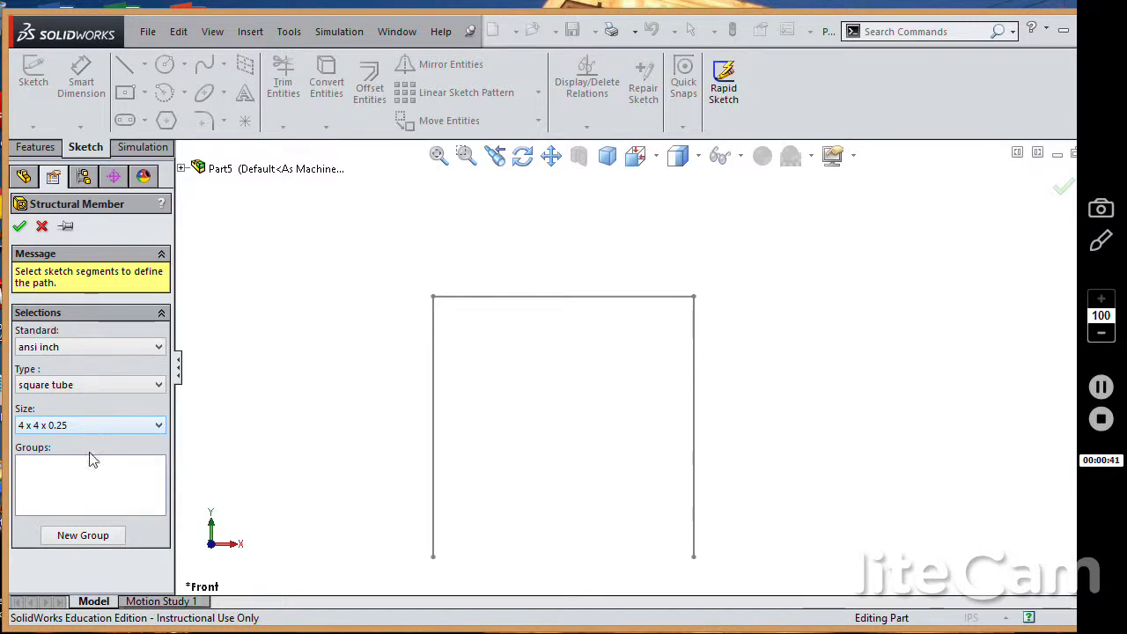
Step: Put both legs in Group1 and the top line in a second group, then create the square tubes
left_click(433, 424)
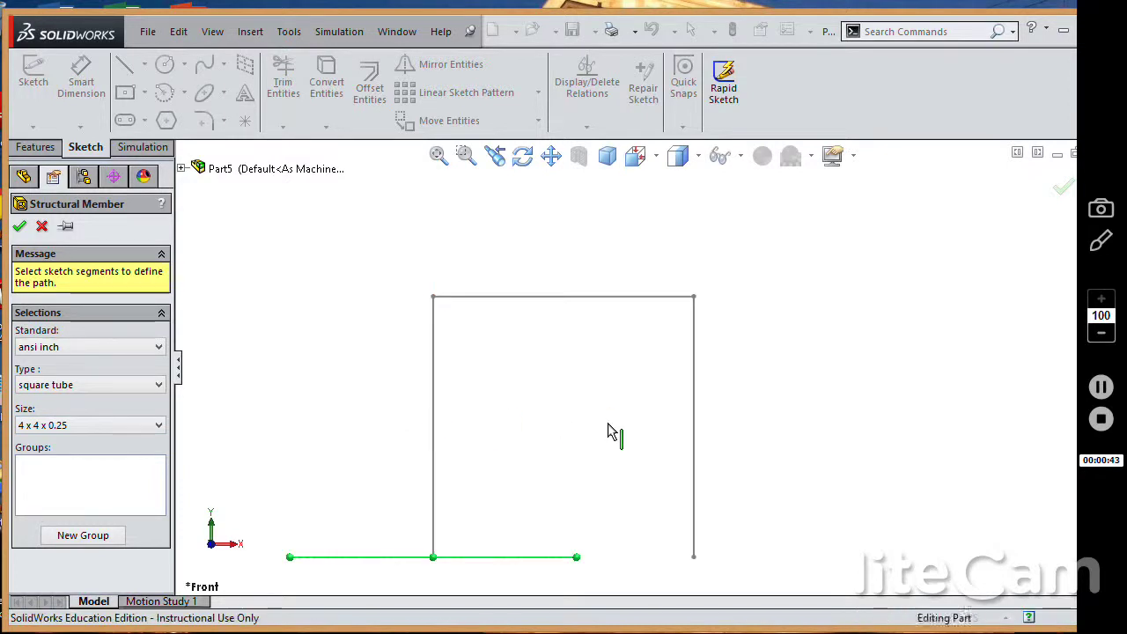
left_click(694, 429)
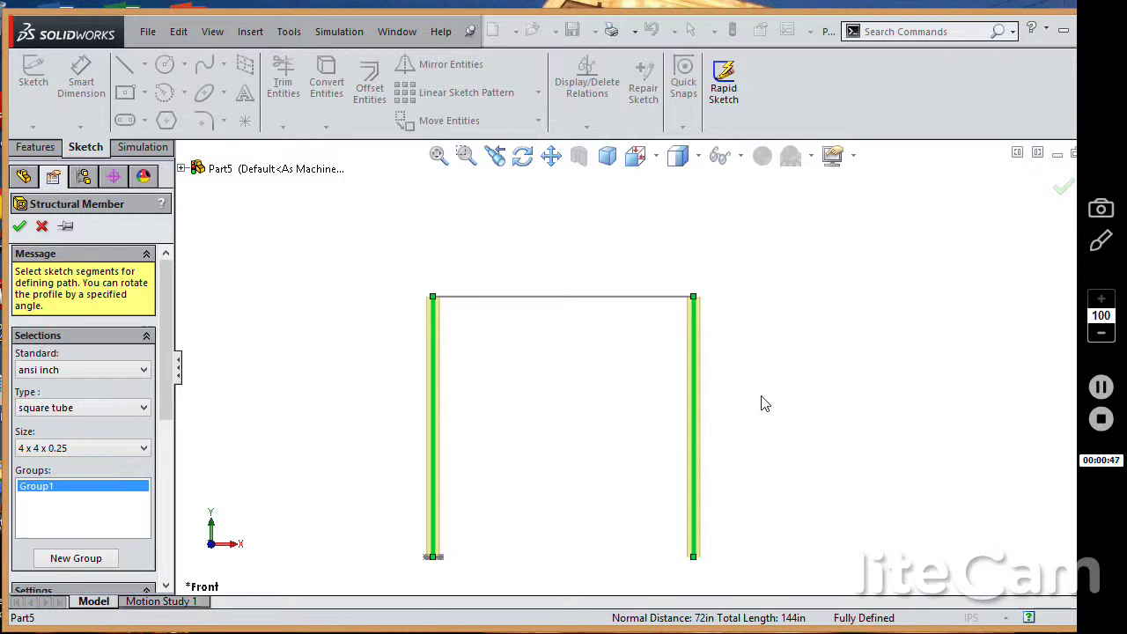
left_click(76, 559)
left_click(649, 299)
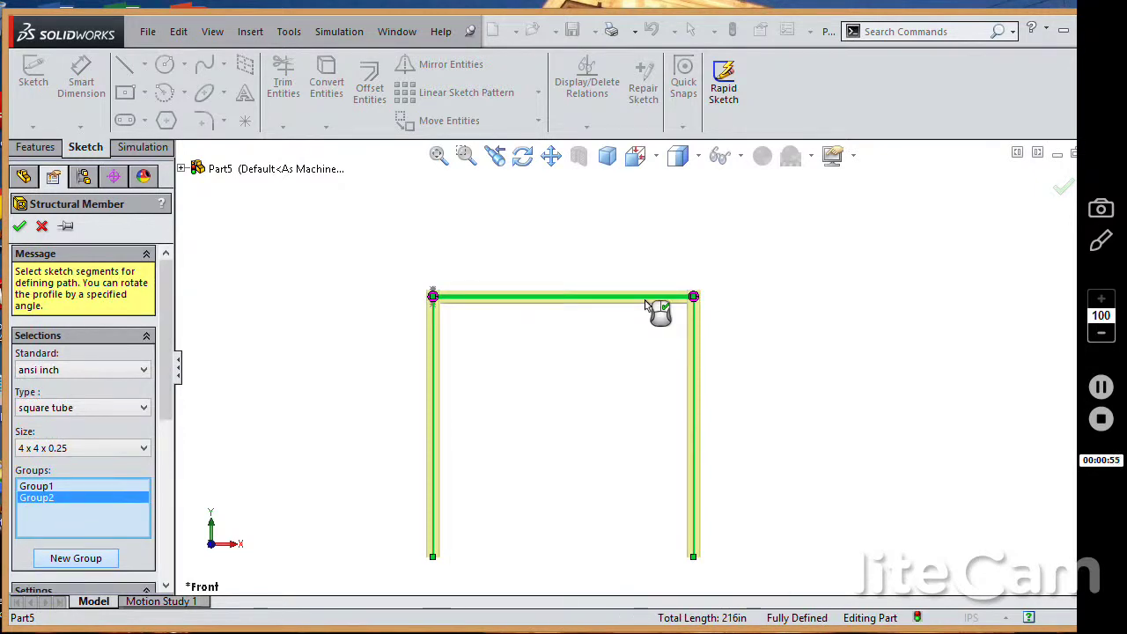
left_click(607, 156)
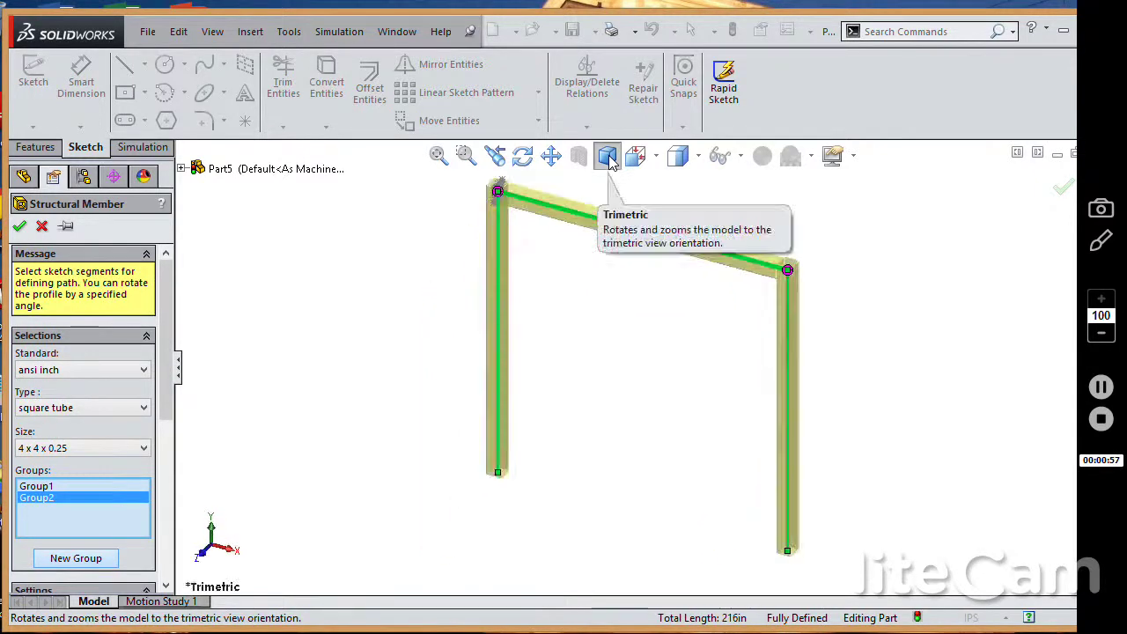
left_click(19, 225)
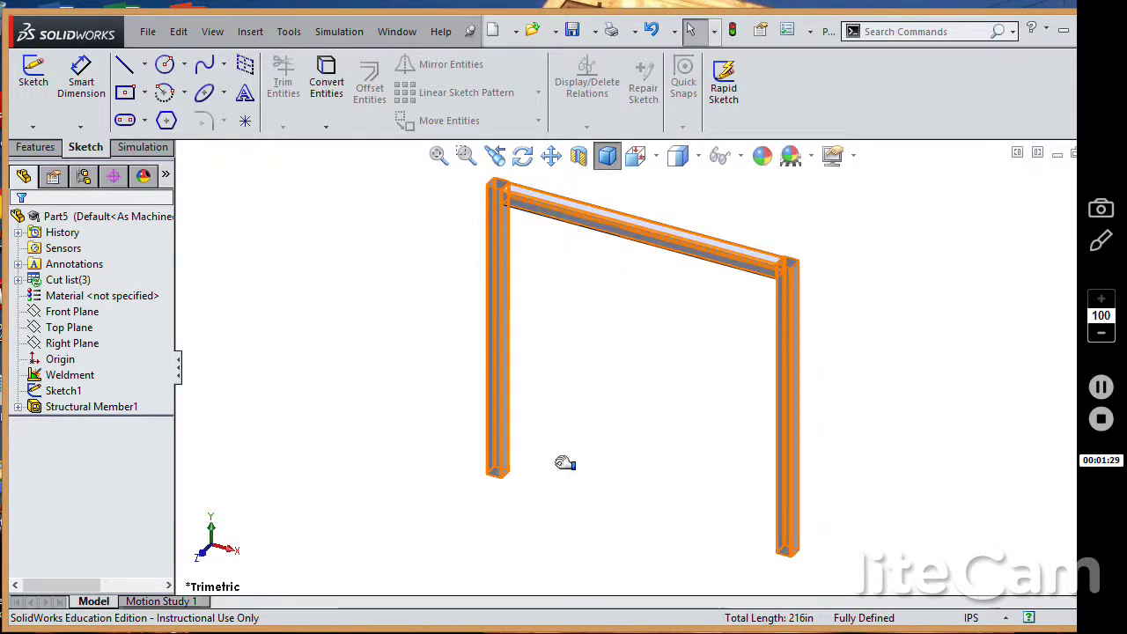
left_click(556, 467)
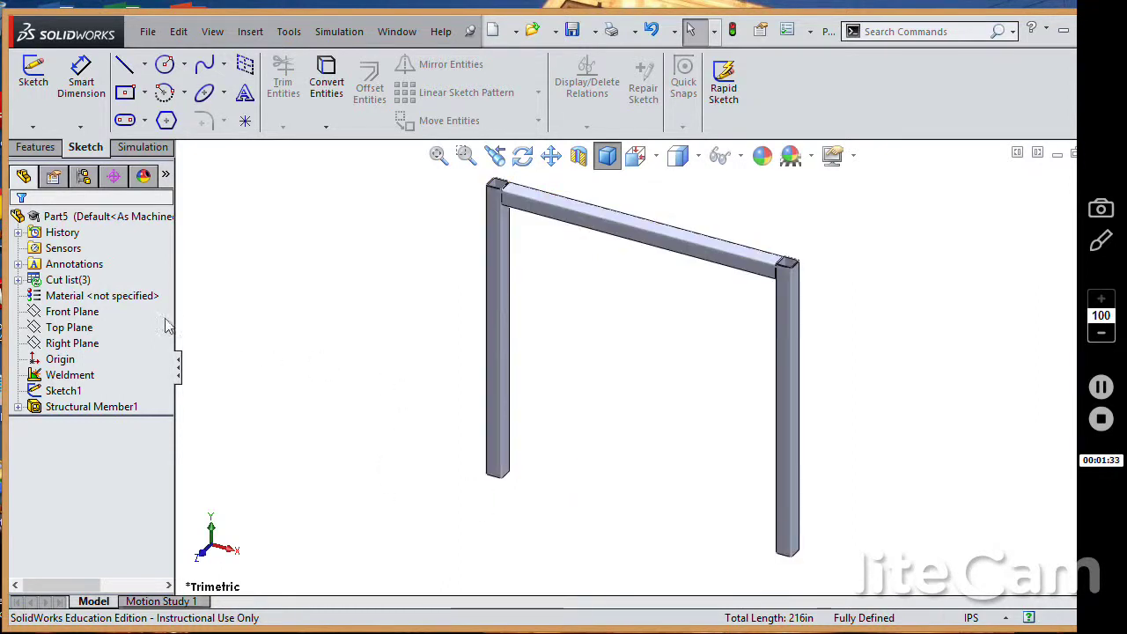
Step: Assign ASTM A36 Steel as the part material from the Material entry in the tree
left_click(143, 296)
right_click(147, 301)
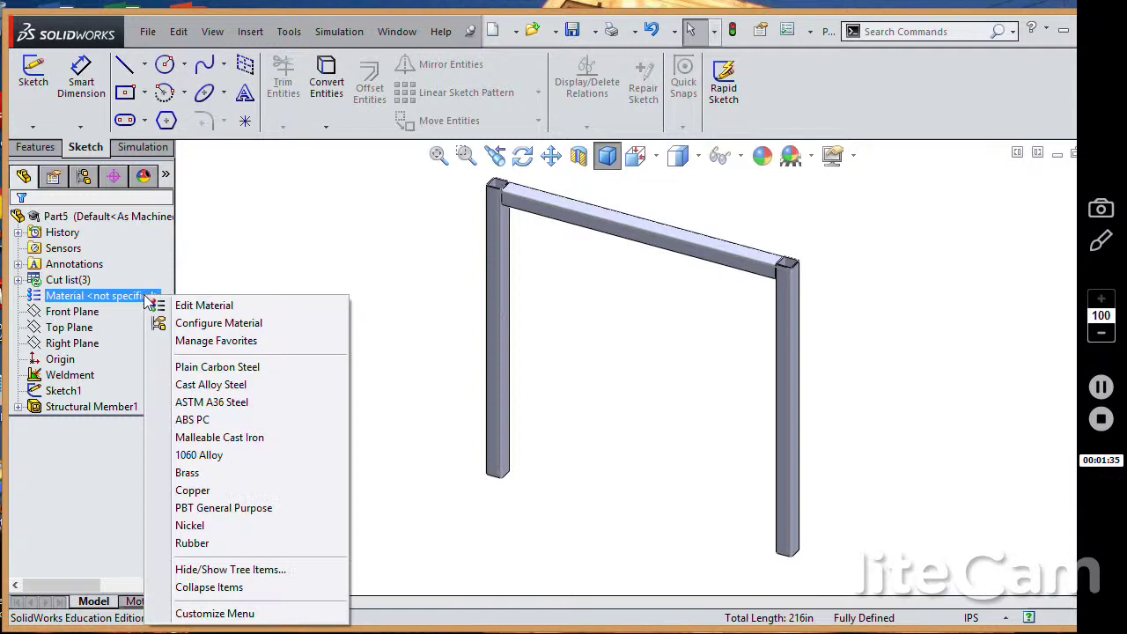
left_click(216, 403)
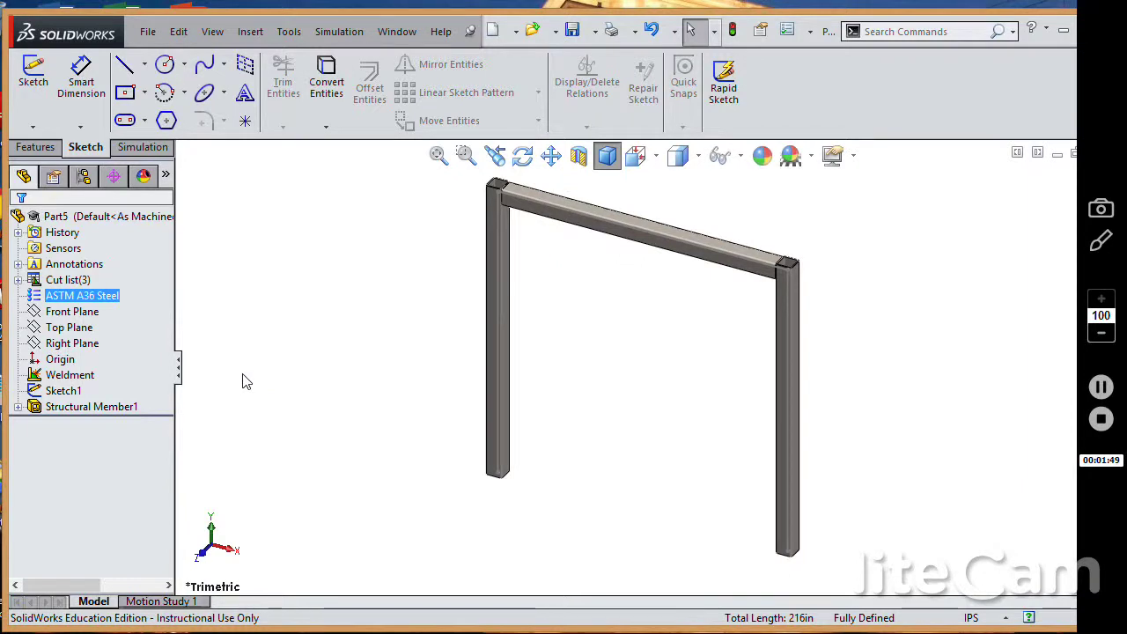
Step: Create a Static simulation study named Static 1 for the frame
left_click(354, 37)
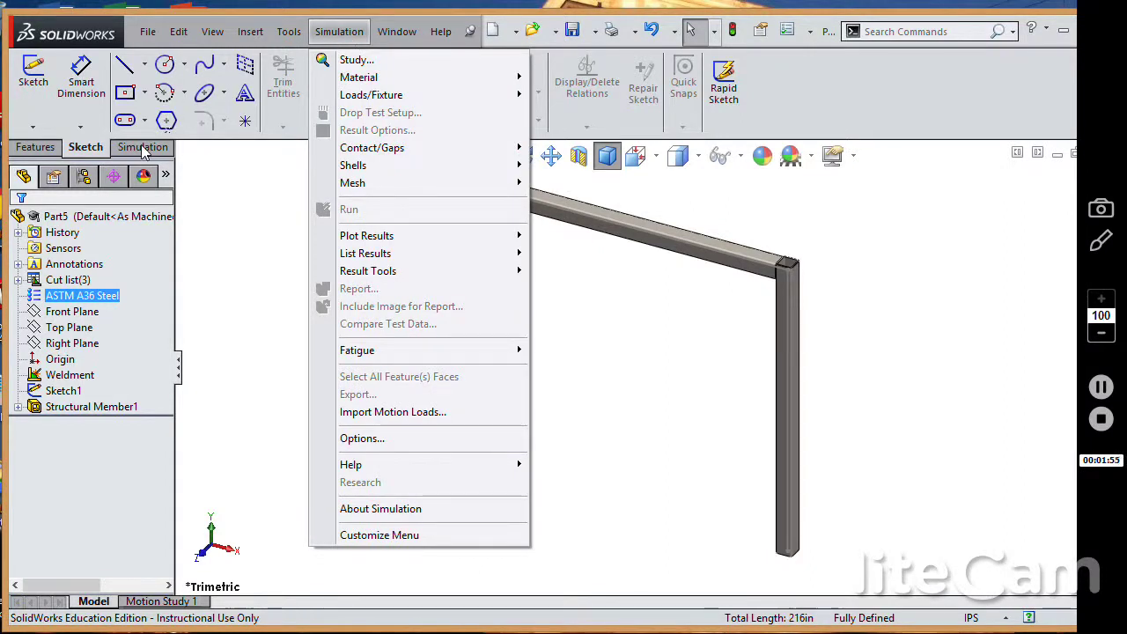
left_click(403, 62)
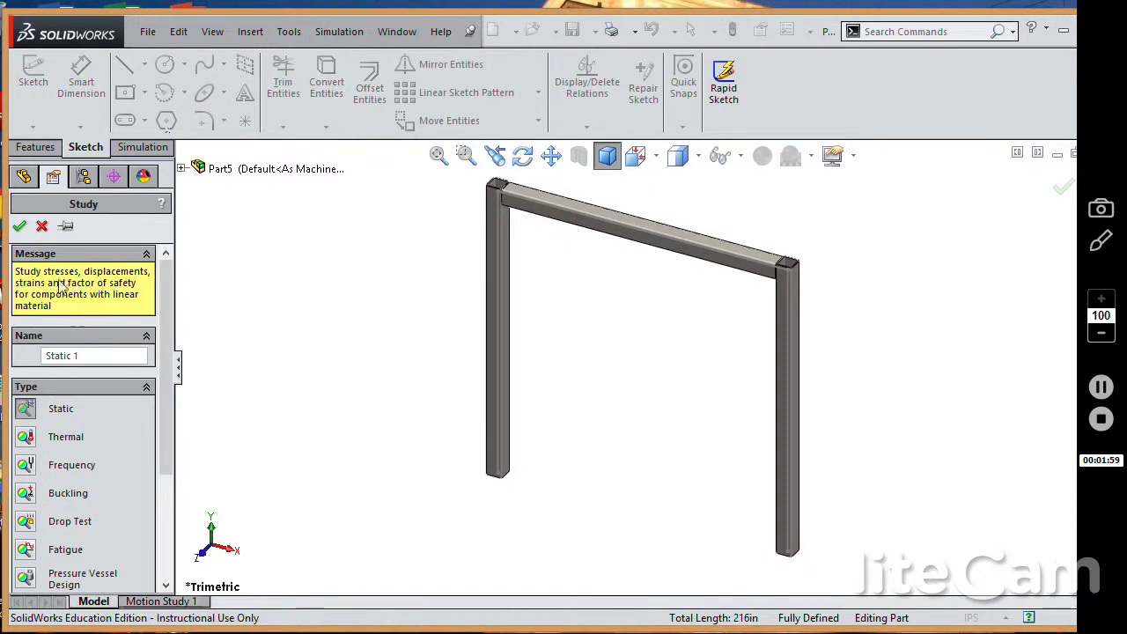
left_click(21, 227)
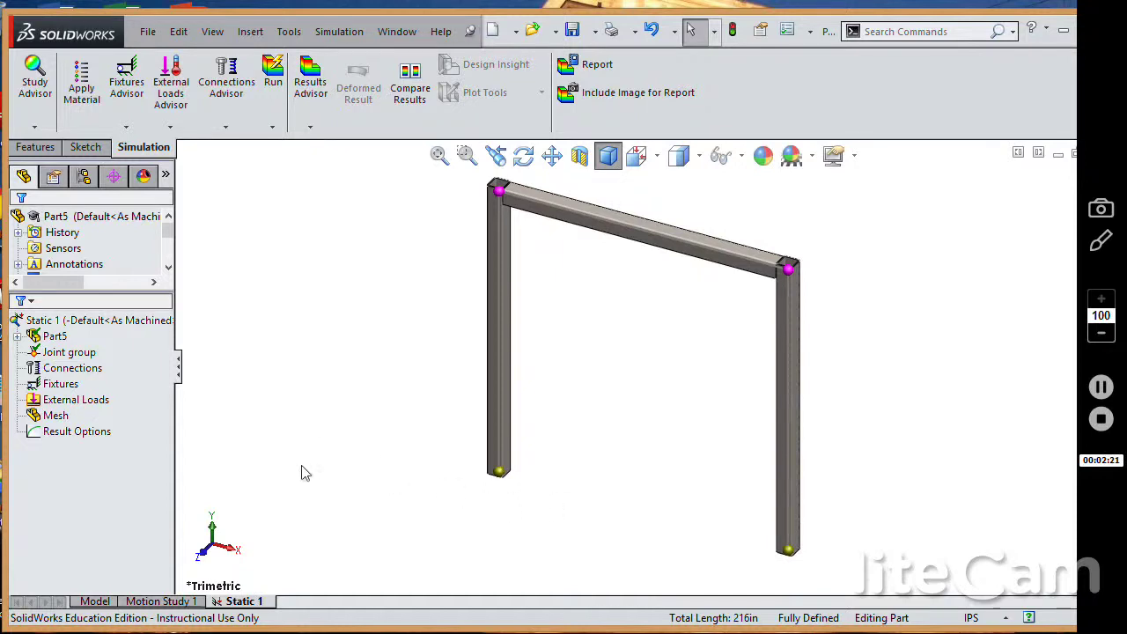
Step: Add a fixed-geometry fixture, Fixed-1, at the bottom joints of both legs
left_click(166, 436)
left_click(70, 416)
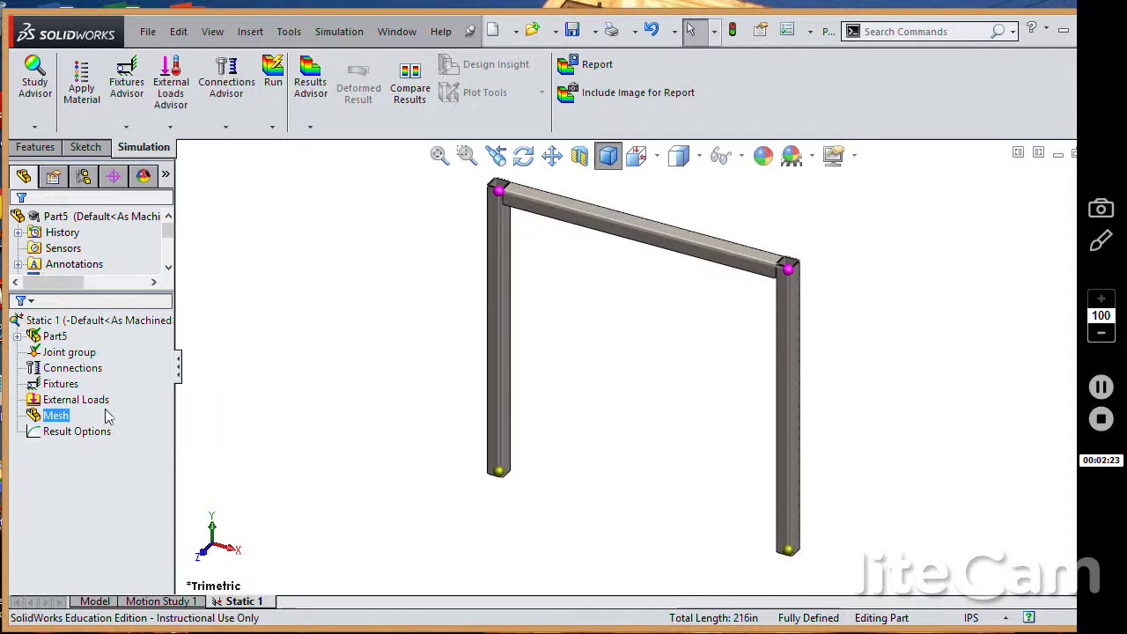
left_click(76, 399)
left_click(78, 386)
right_click(77, 387)
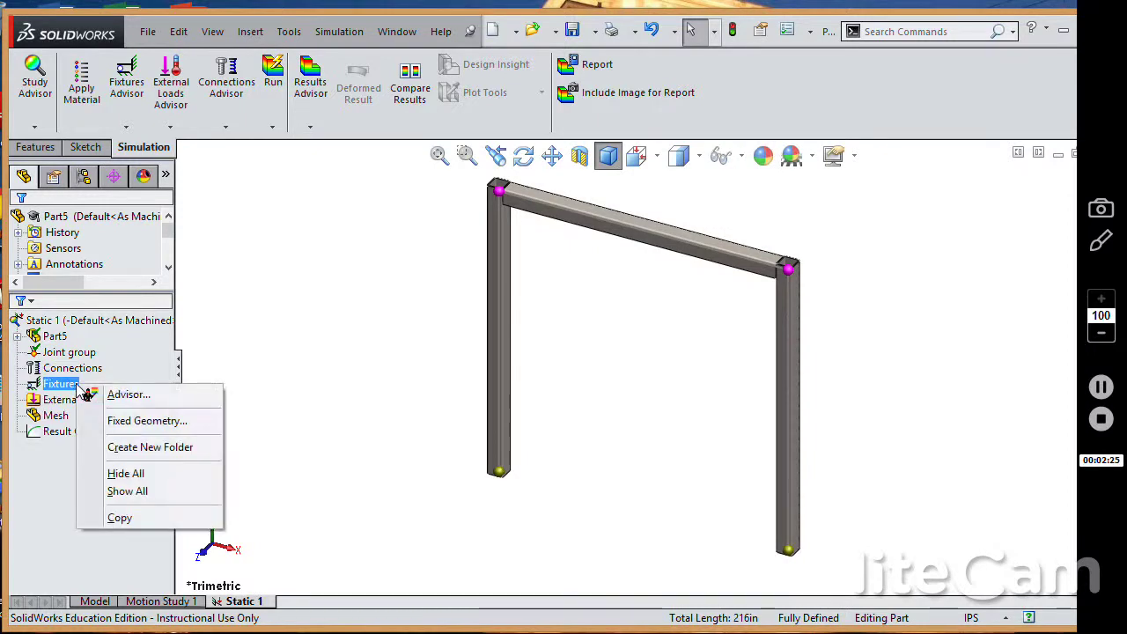
left_click(132, 419)
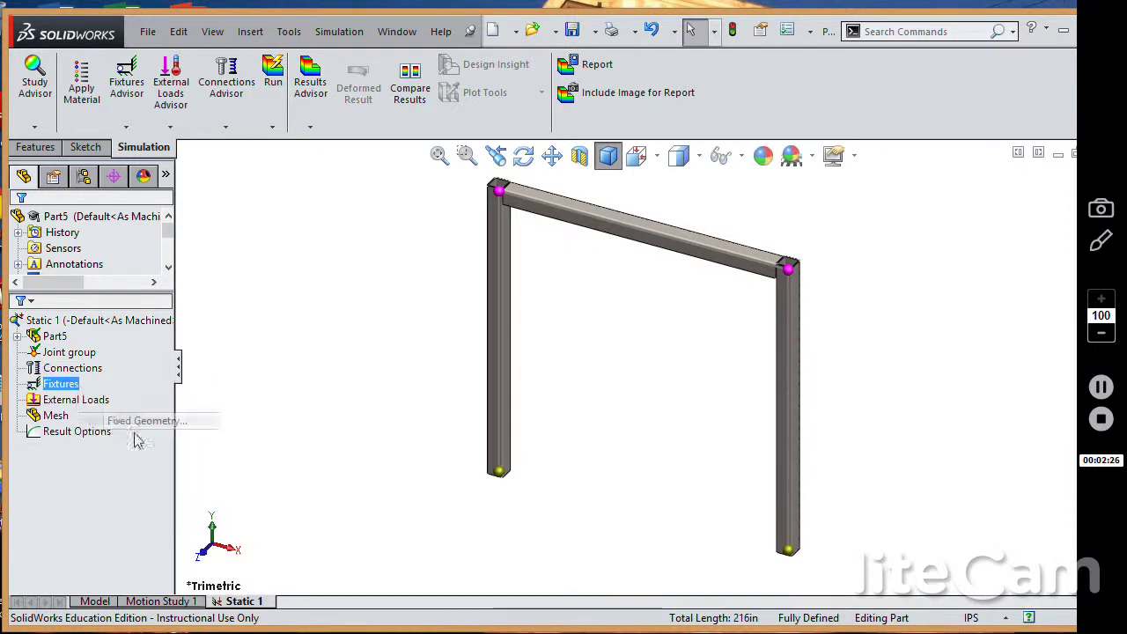
left_click(500, 474)
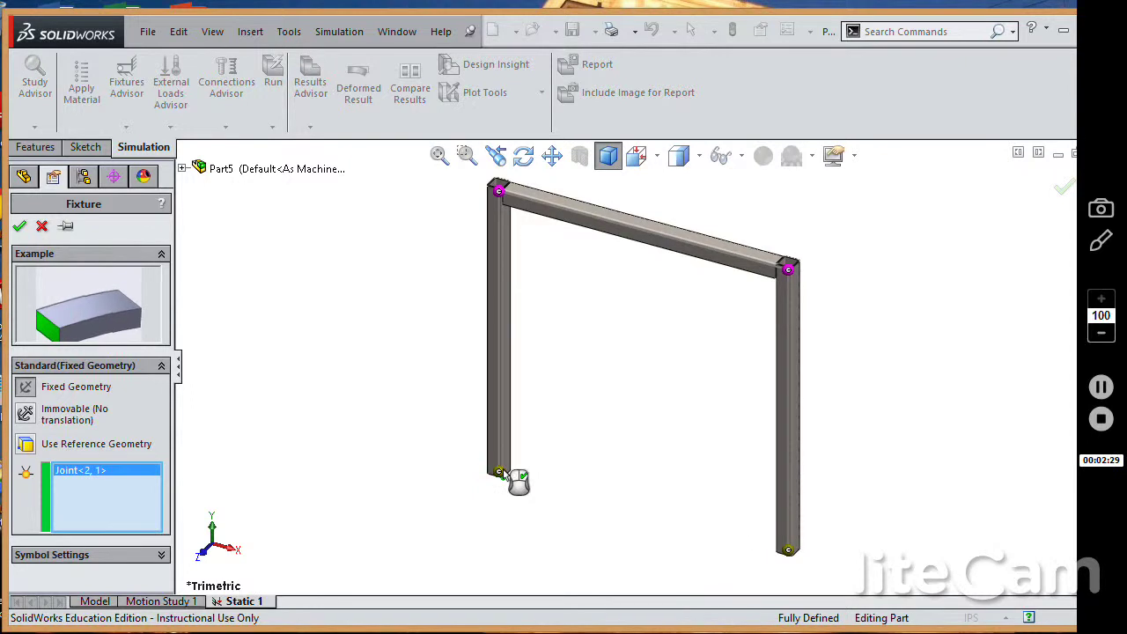
left_click(789, 550)
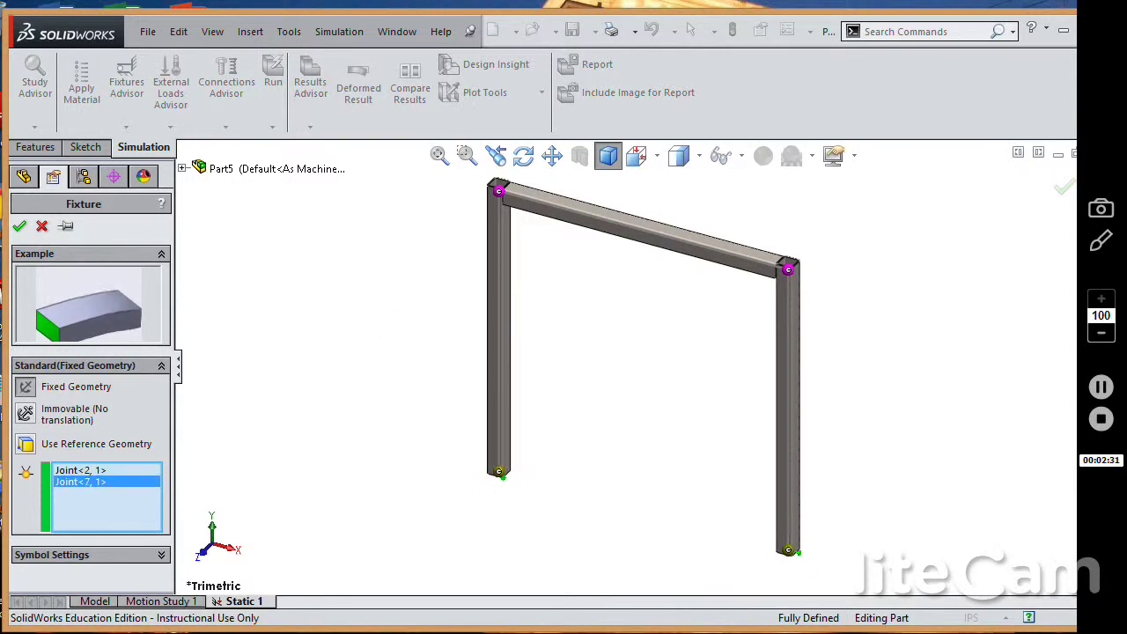
left_click(19, 225)
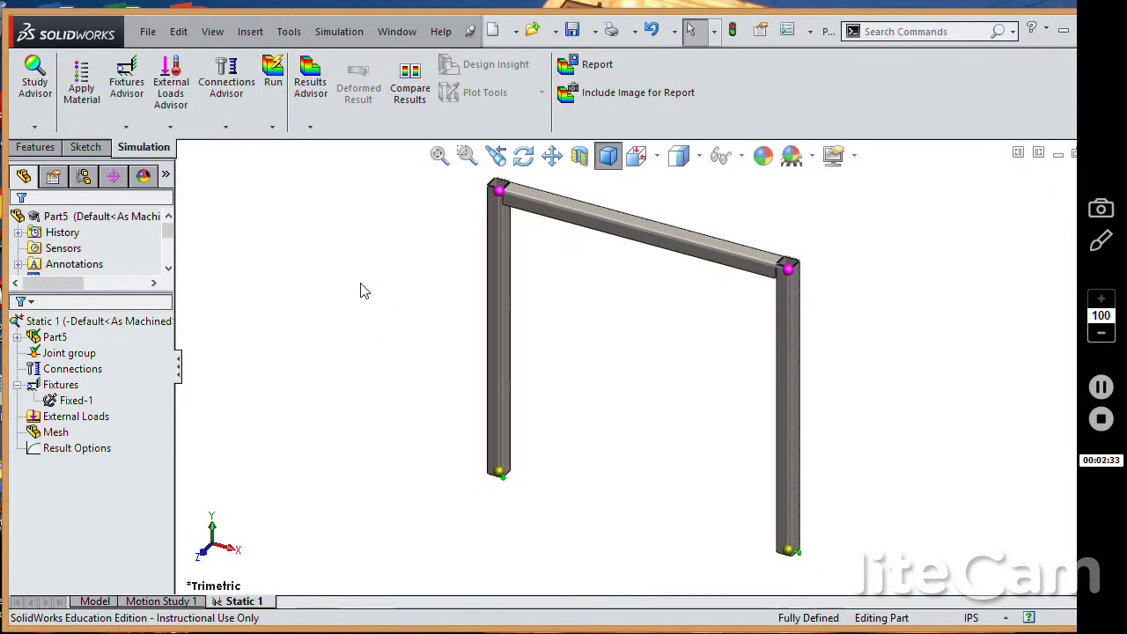
Step: Start a new force load applied at the frame's top-left joint
left_click(98, 420)
right_click(98, 421)
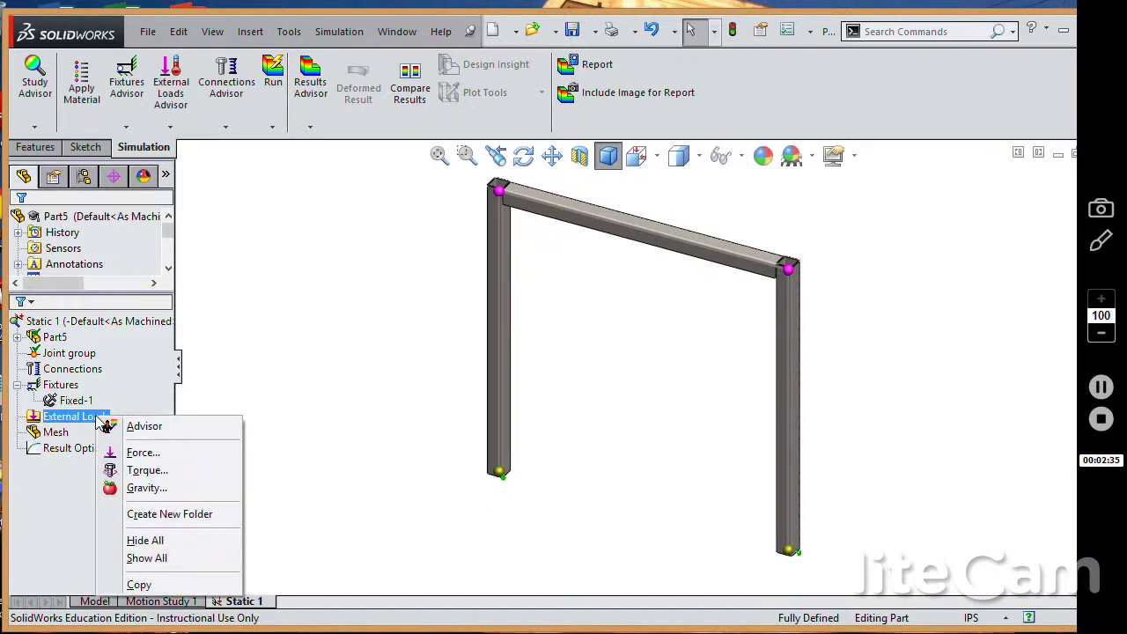
left_click(141, 453)
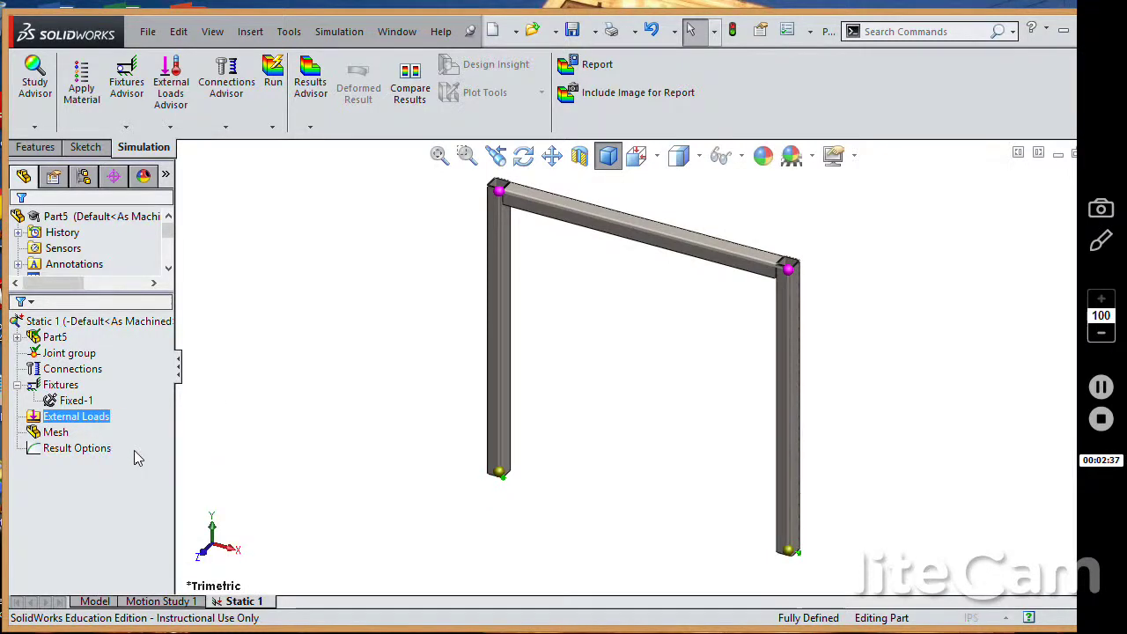
left_click(466, 155)
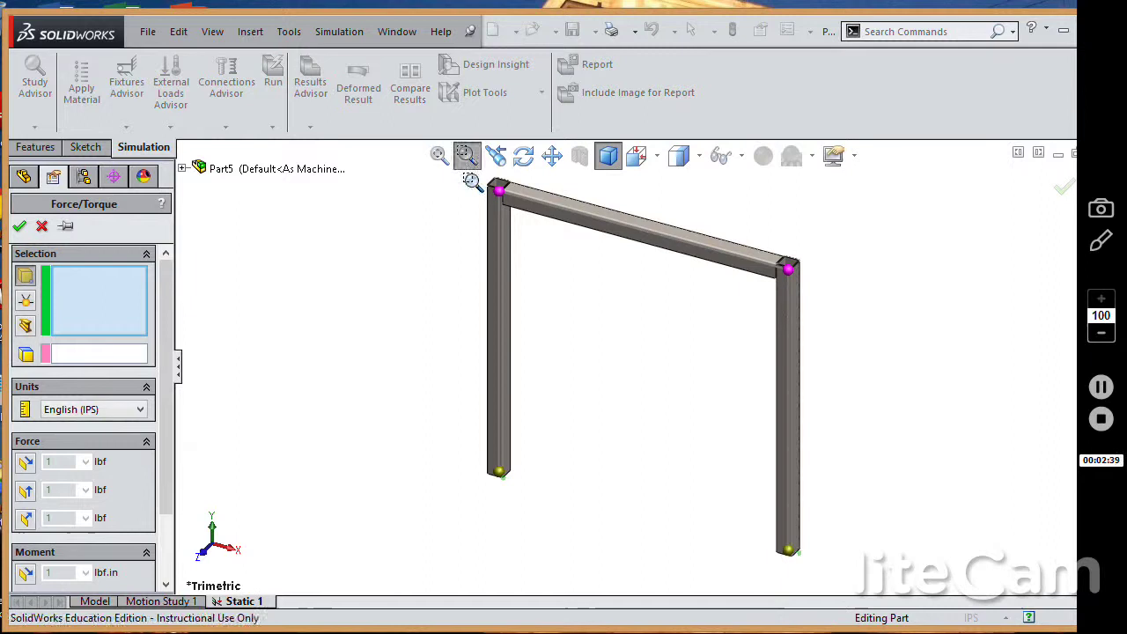
left_click_drag(463, 177, 555, 227)
left_click(467, 155)
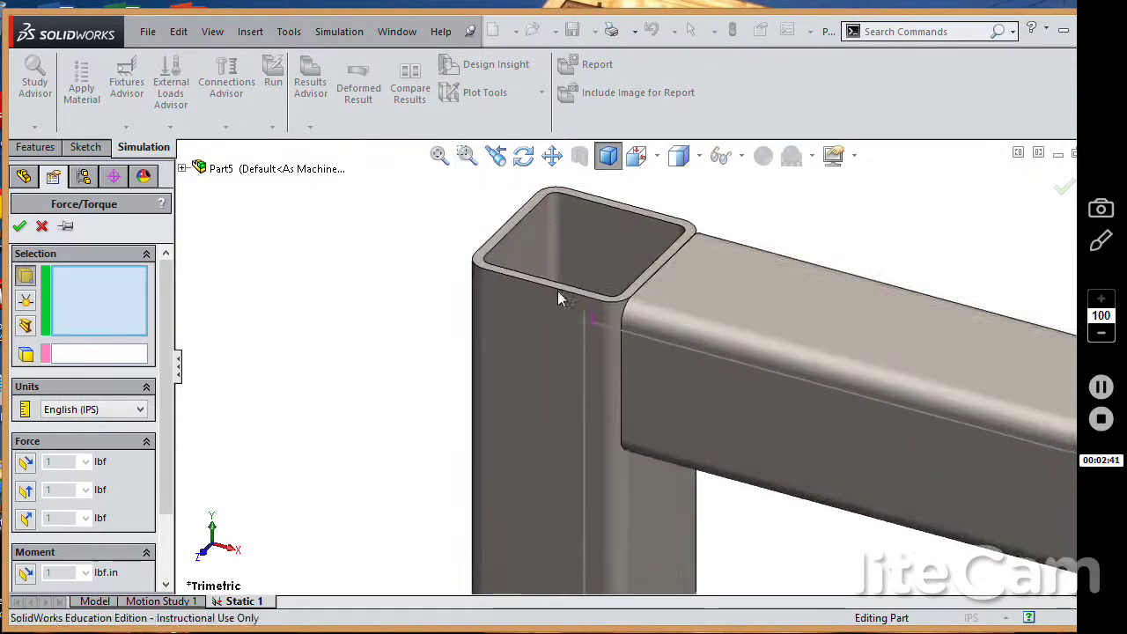
left_click(26, 301)
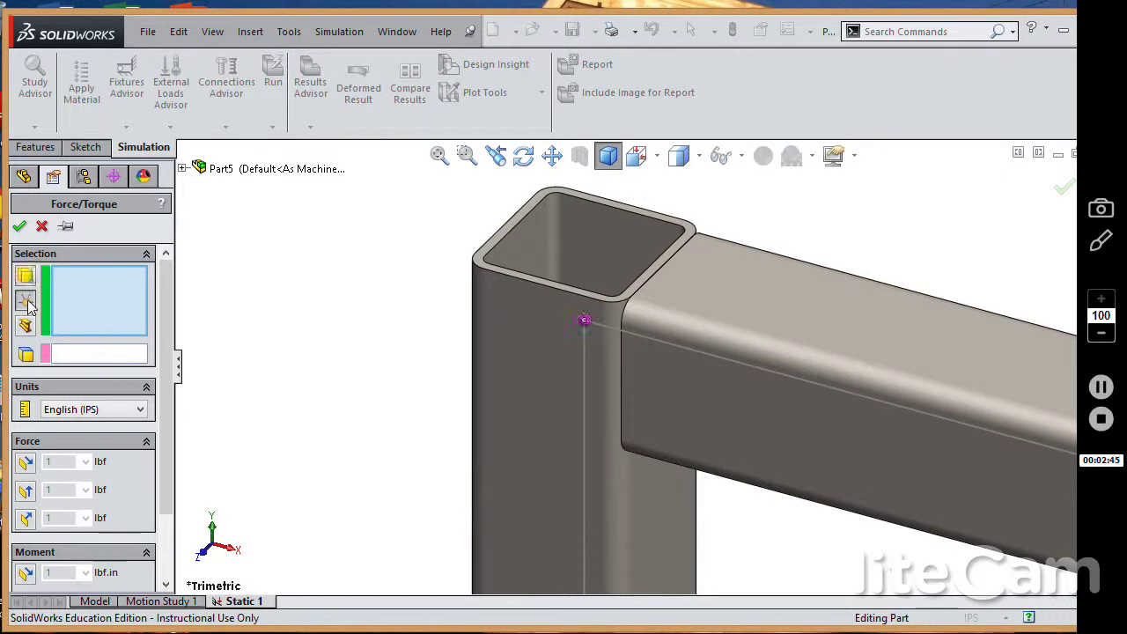
left_click(585, 321)
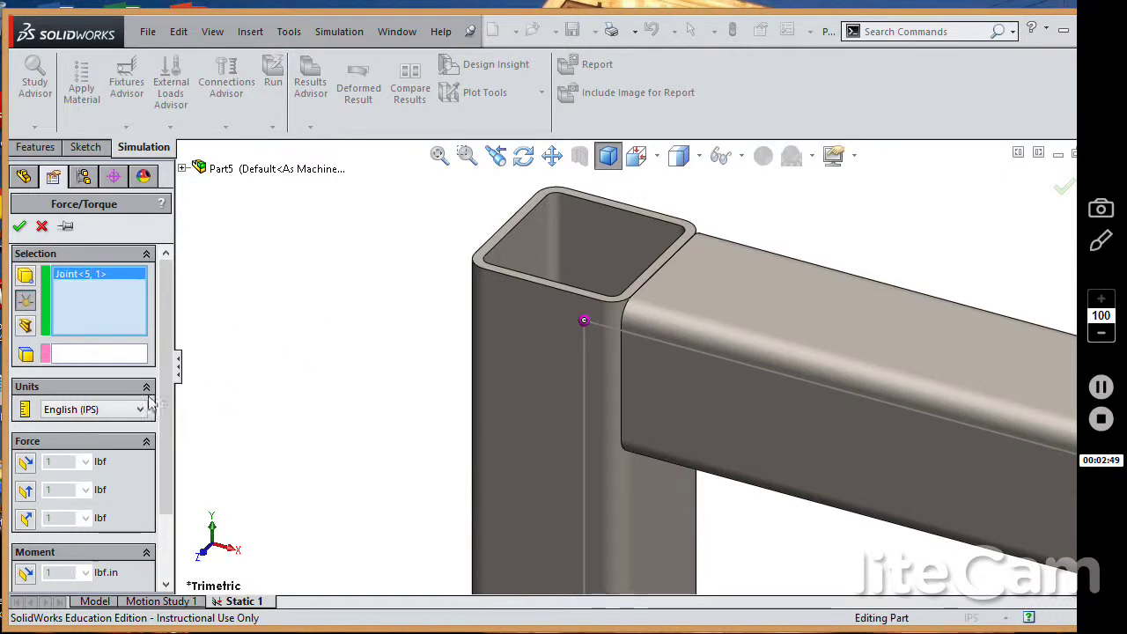
Step: Direct the force along the top beam with 1000 lbf magnitude, reversed
left_click(100, 361)
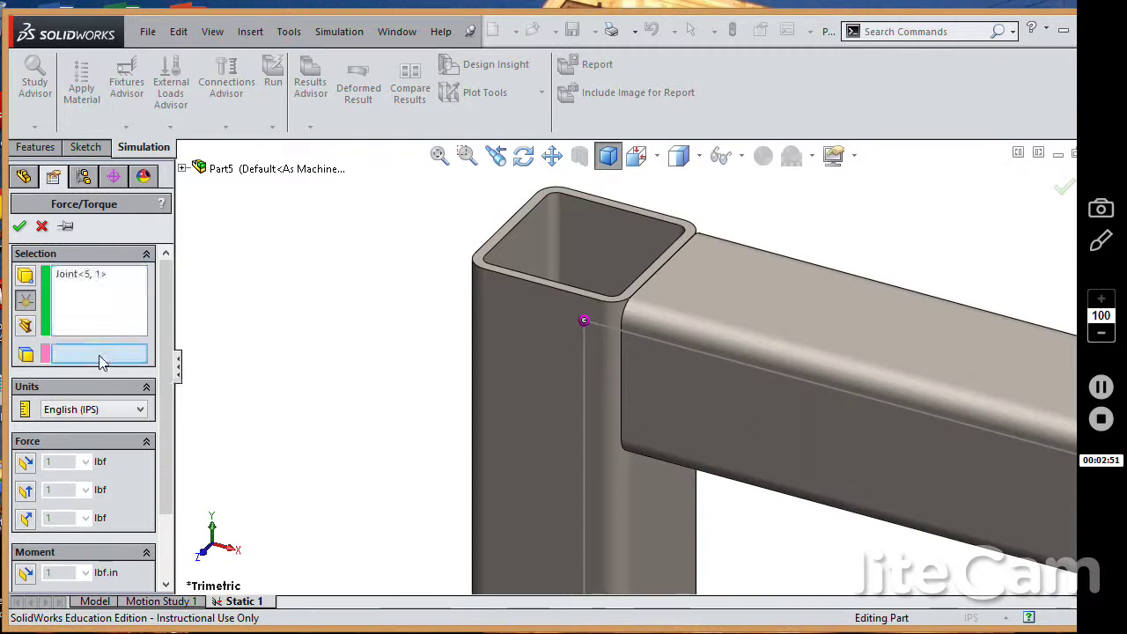
left_click(691, 354)
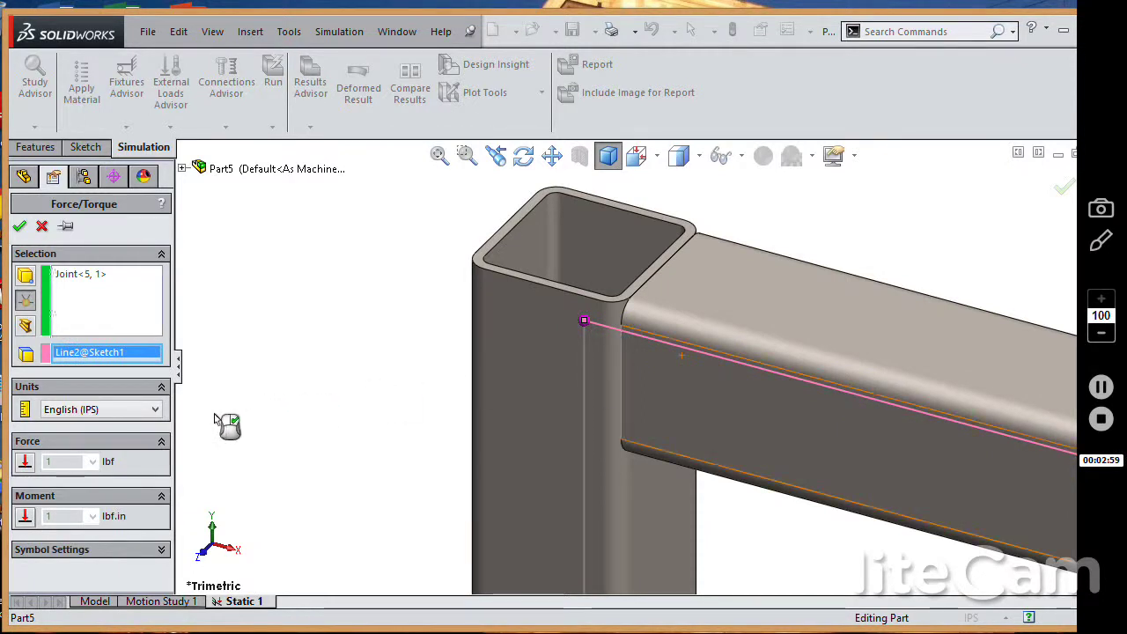
left_click(24, 461)
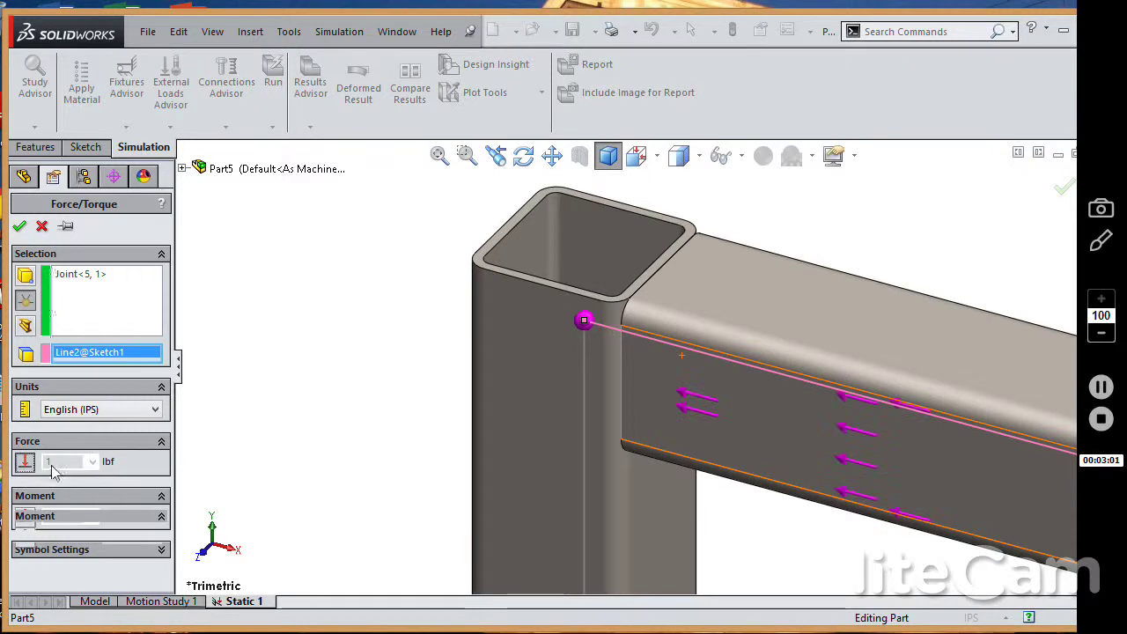
left_click(63, 465)
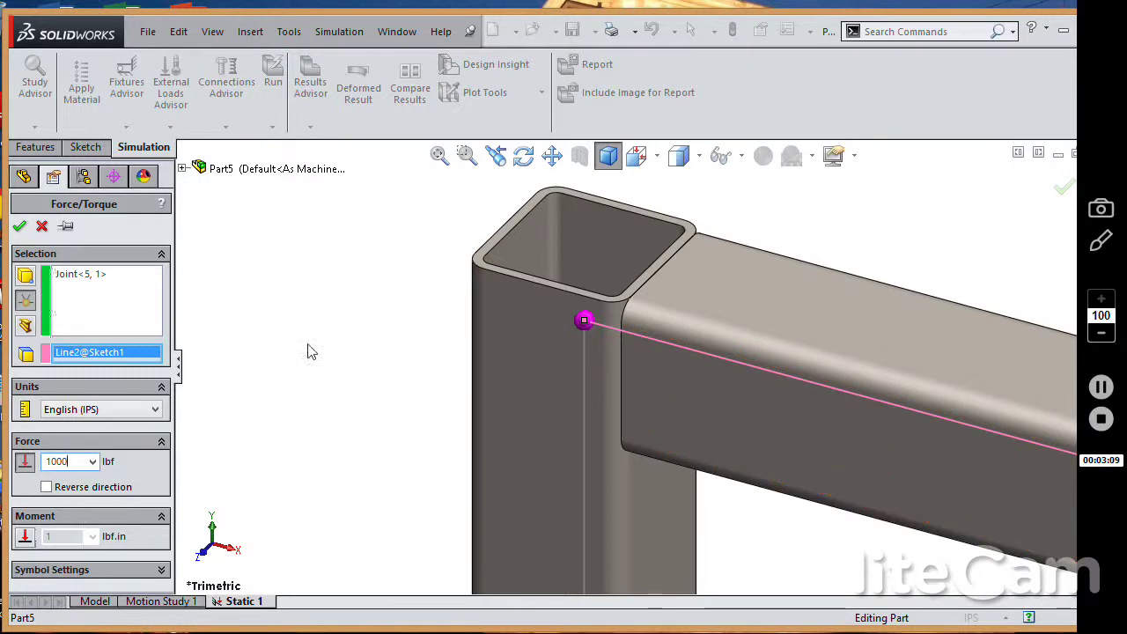
left_click(53, 460)
left_click(47, 486)
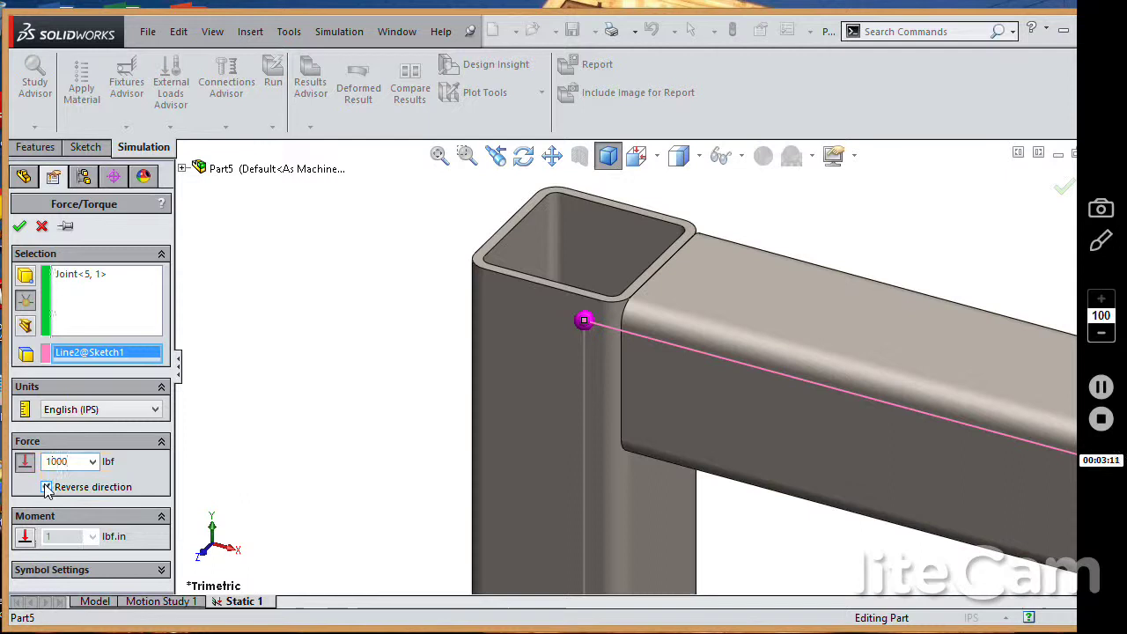
Step: Enlarge the force symbol to 305 and confirm Force-1
left_click(524, 157)
left_click_drag(407, 214, 417, 322)
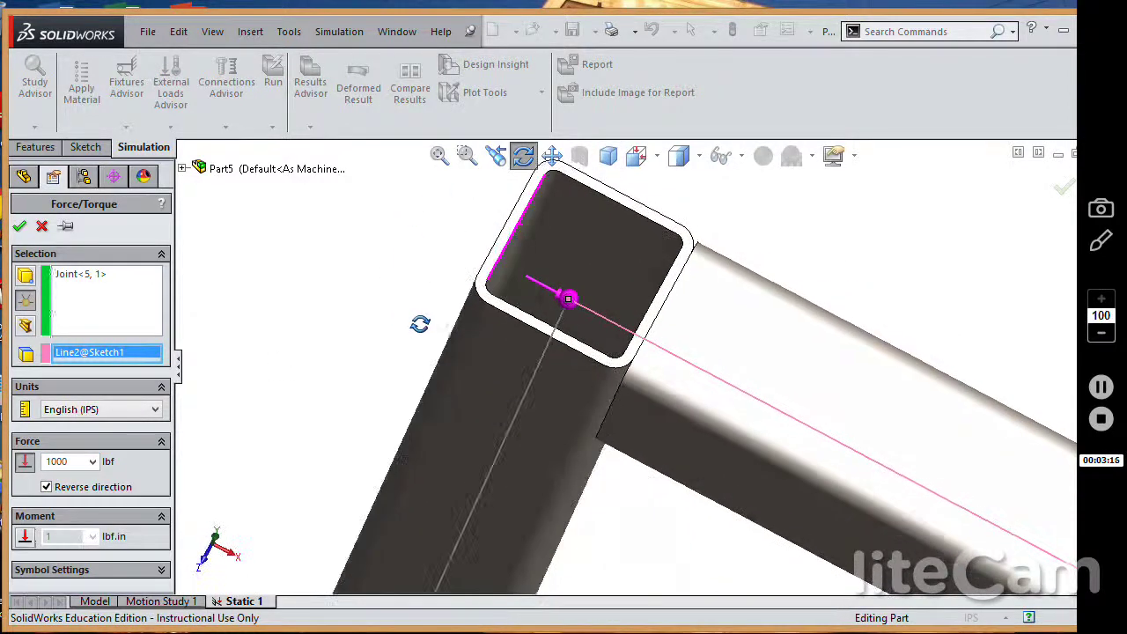
left_click(112, 570)
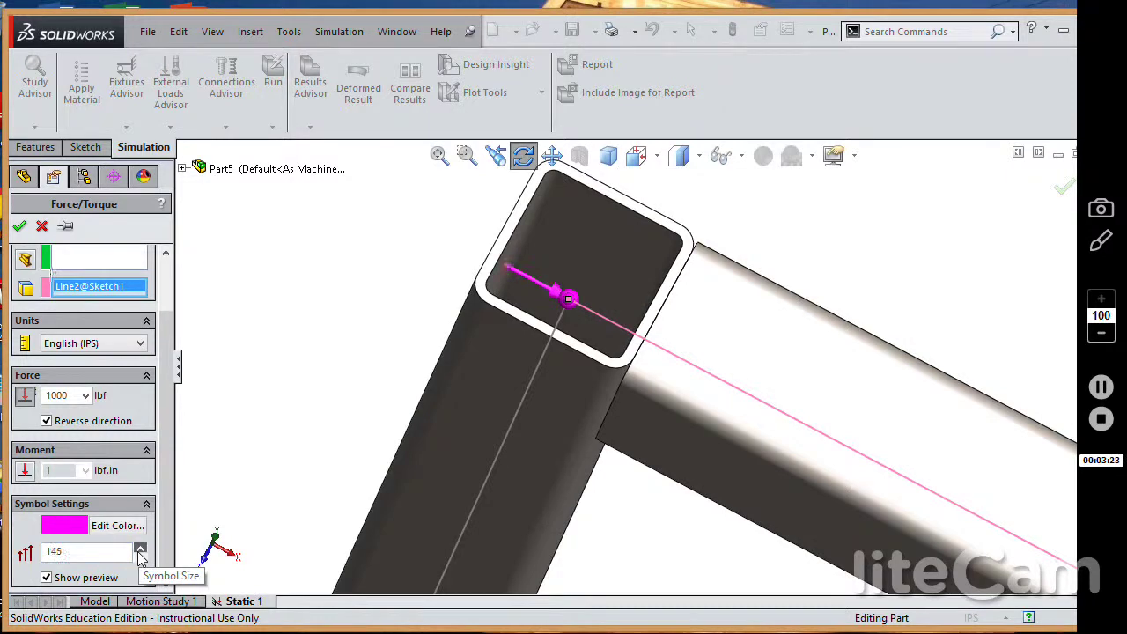
left_click_drag(139, 552, 139, 553)
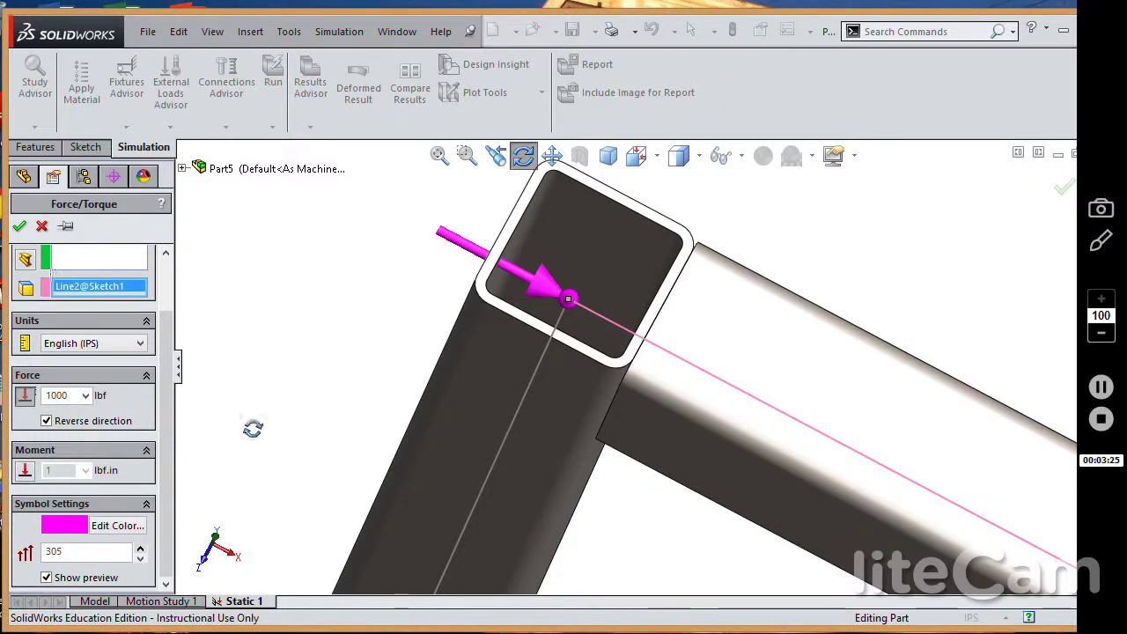
left_click(19, 225)
Step: Run Static 1 and view the resulting stress plot from the Front orientation
left_click(608, 155)
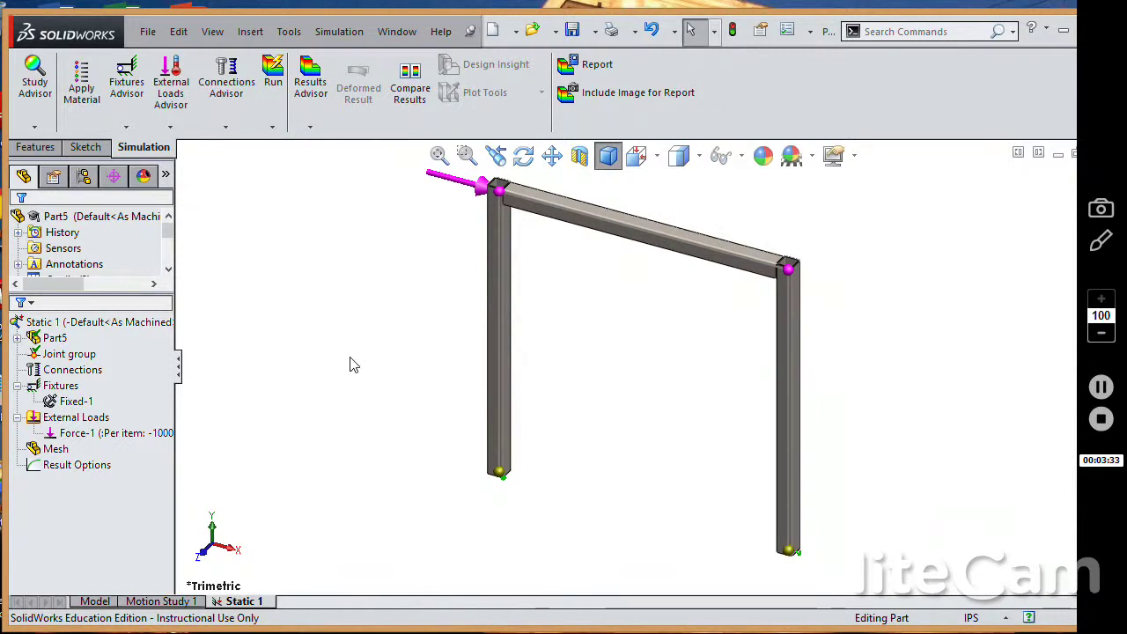
left_click(273, 72)
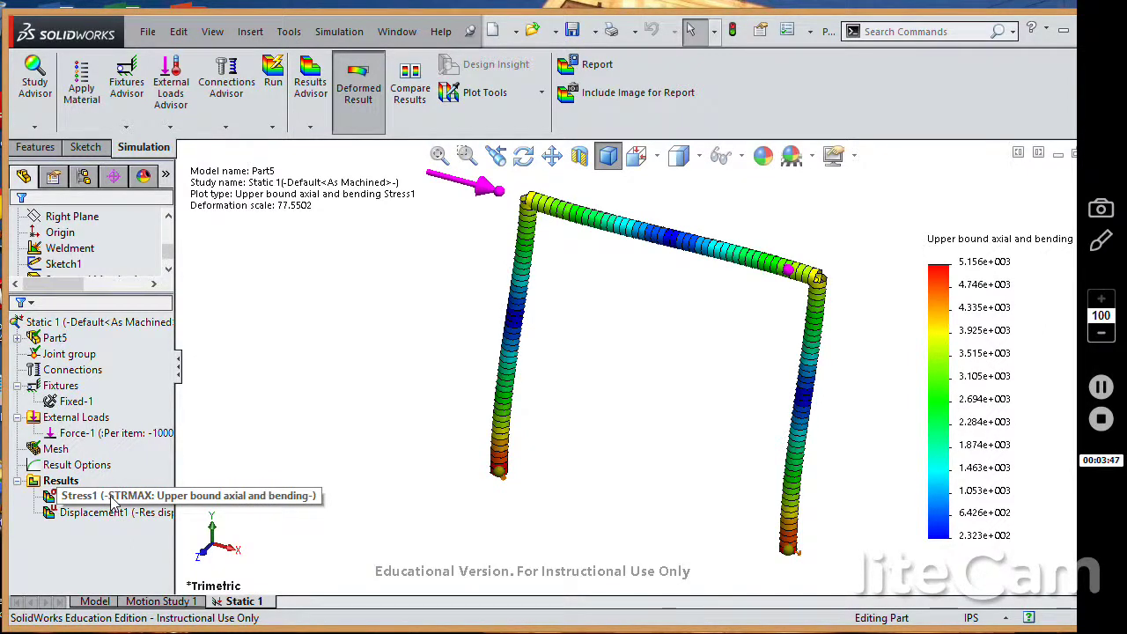
left_click(660, 157)
left_click(669, 248)
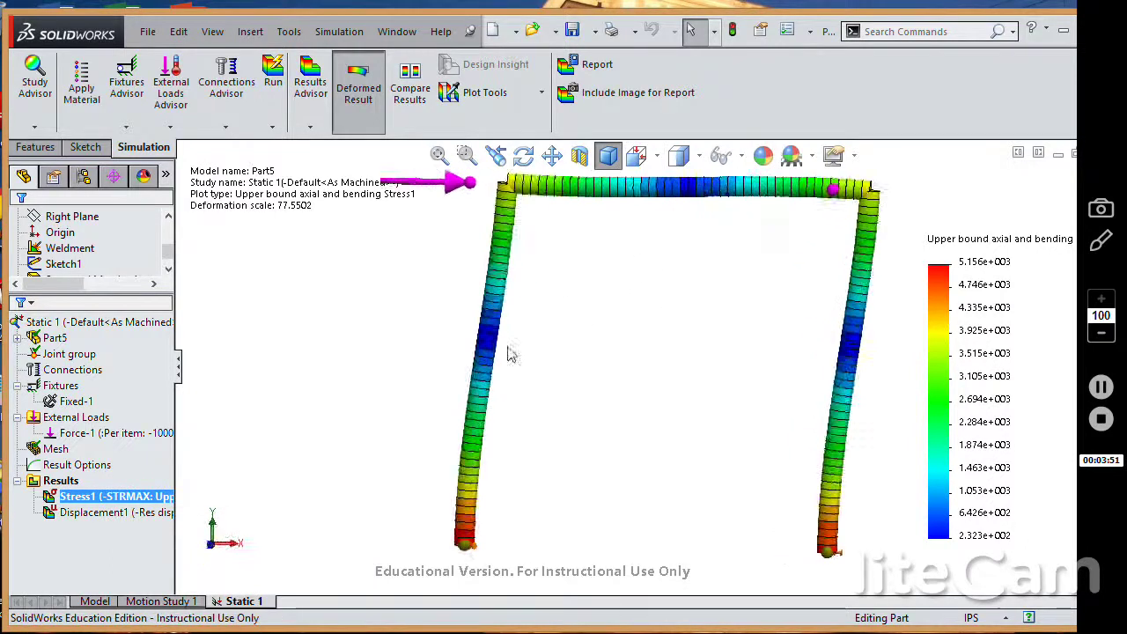
Step: Edit Stress1 to show axial and bending stress with rendered beam profiles
right_click(93, 496)
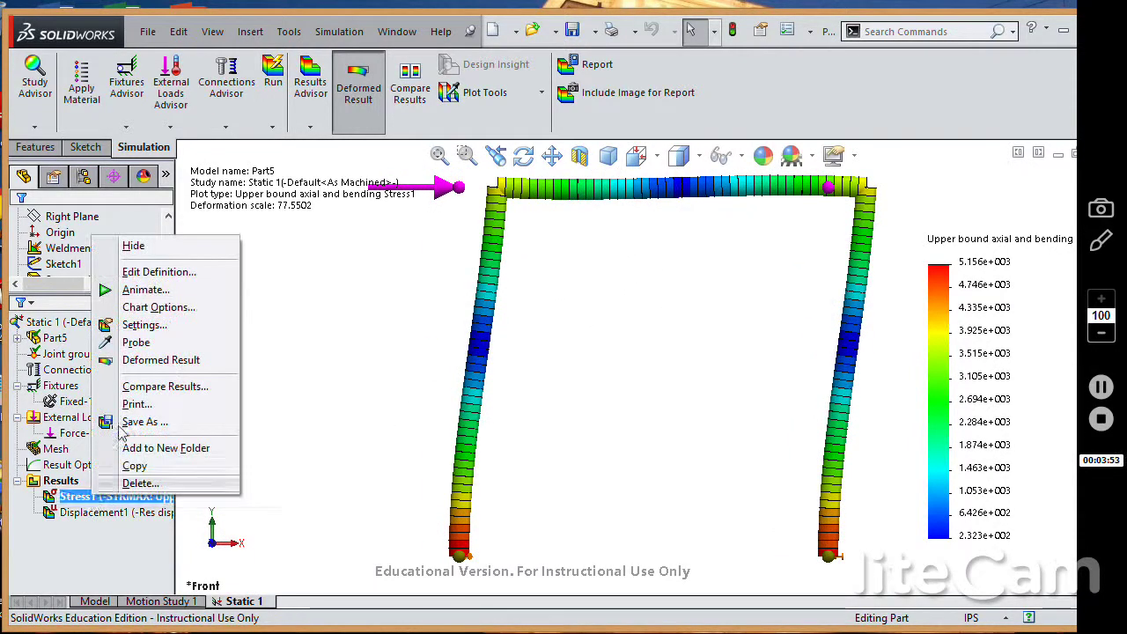
left_click(173, 274)
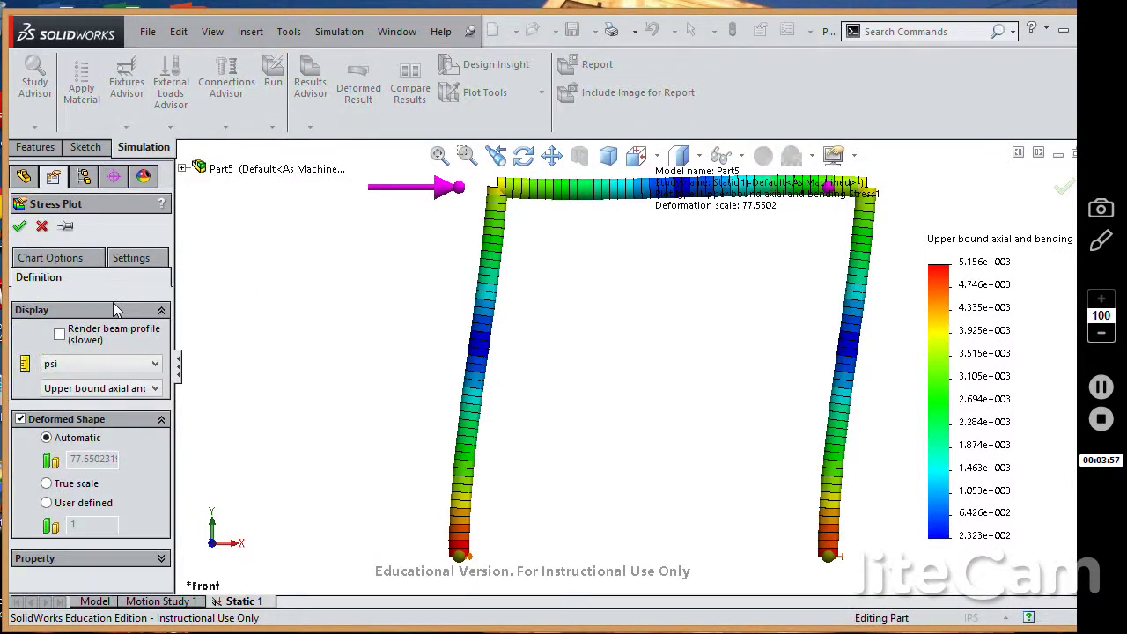
left_click(158, 392)
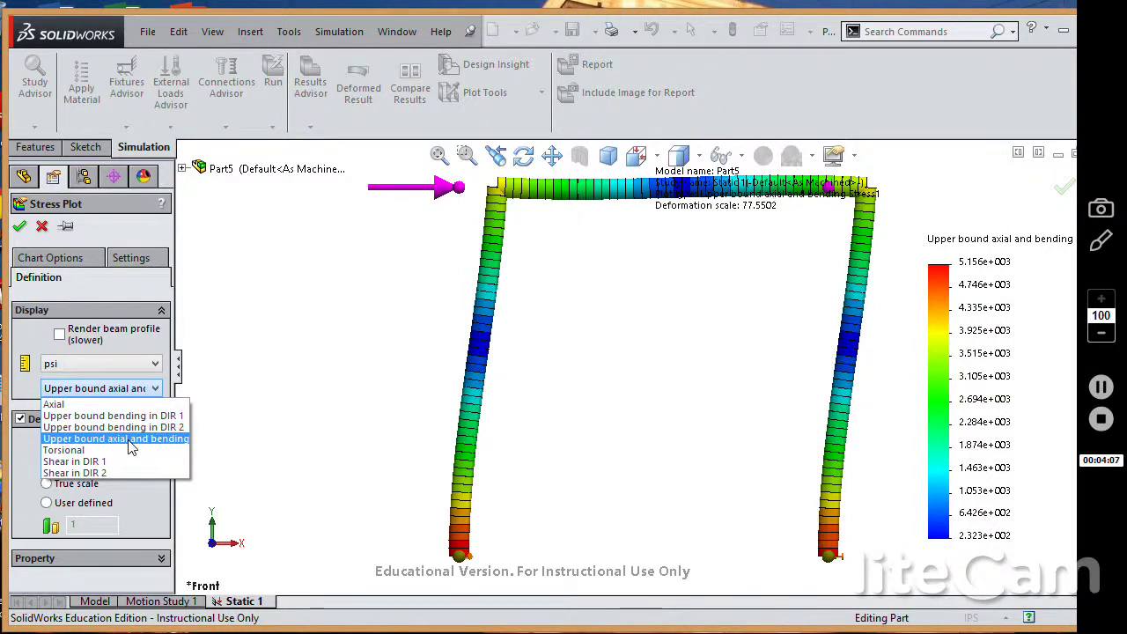
left_click(22, 229)
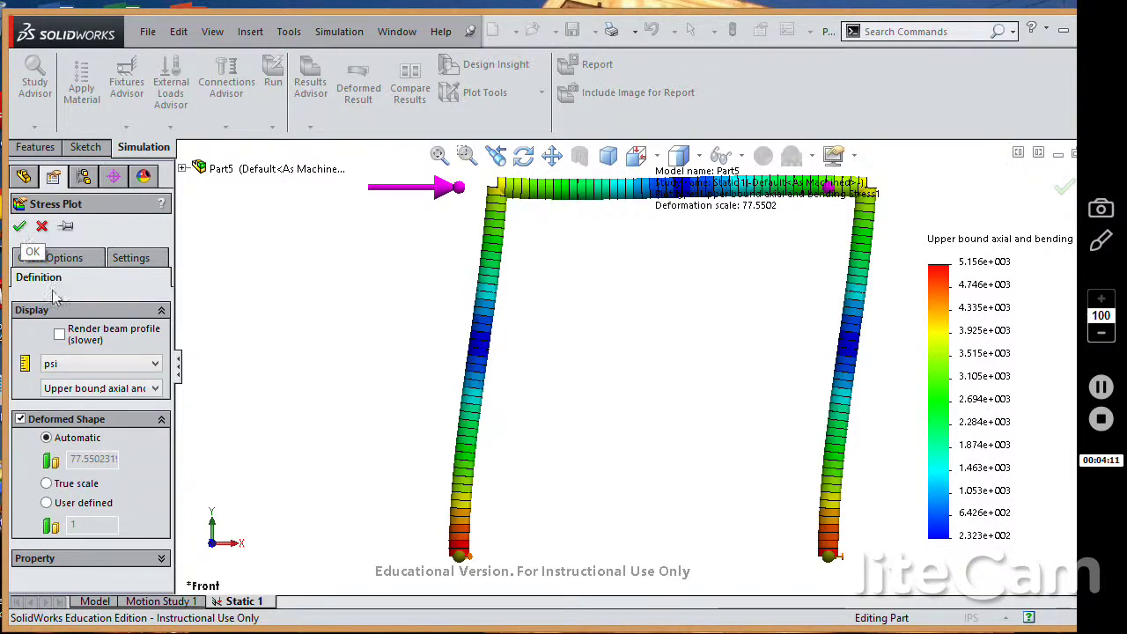
left_click(60, 335)
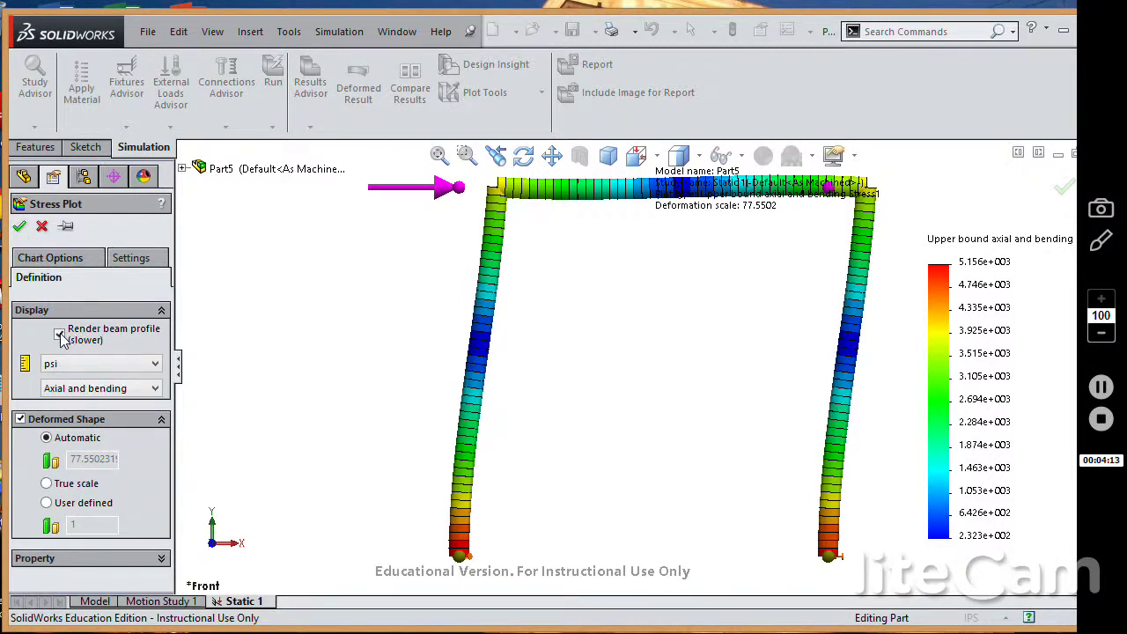
left_click(19, 226)
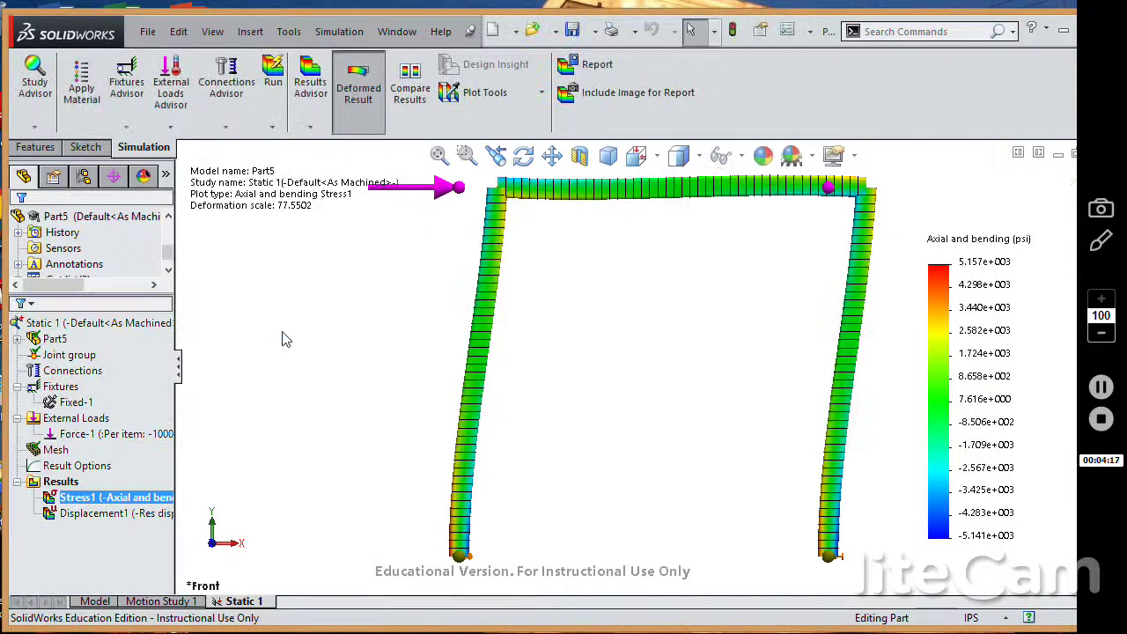
left_click(523, 155)
left_click_drag(369, 397, 428, 387)
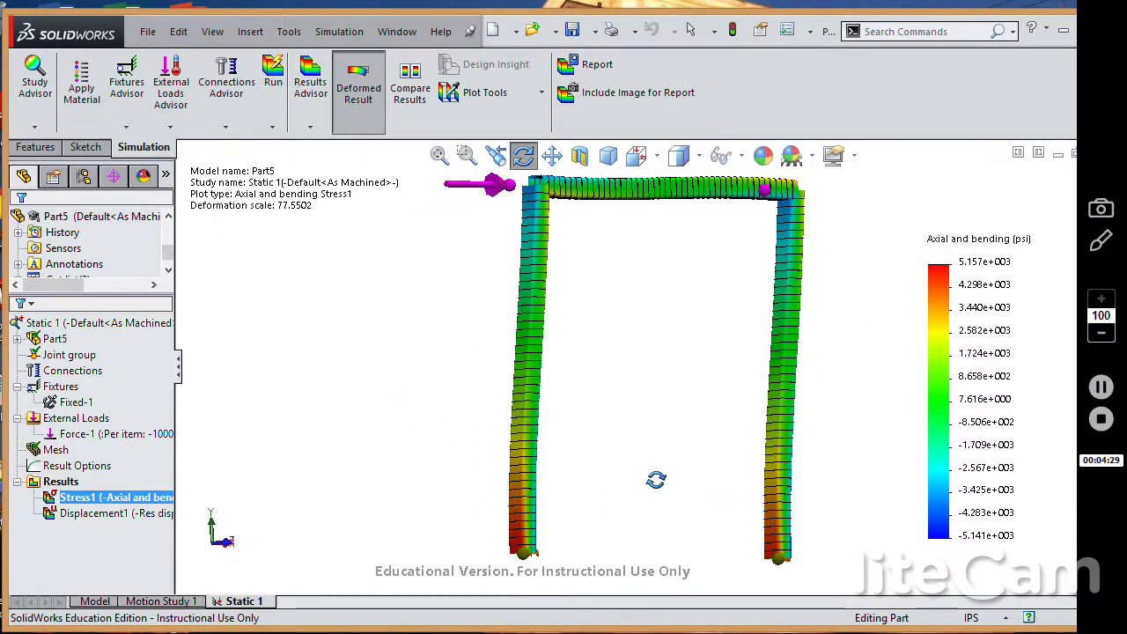
left_click_drag(657, 478, 524, 498)
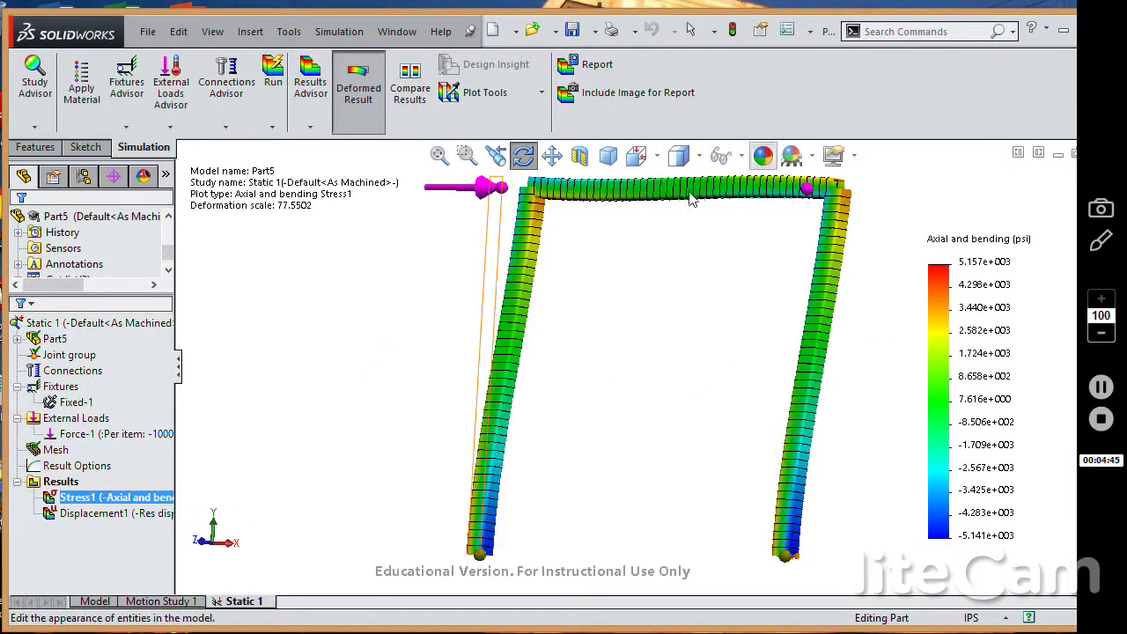
left_click(660, 157)
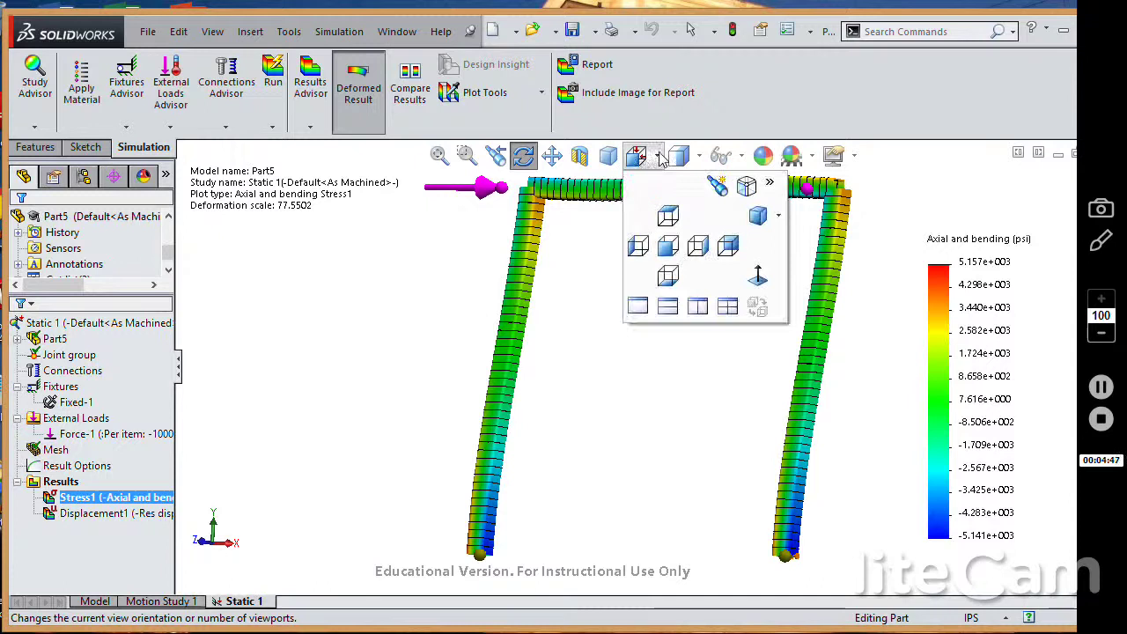
left_click(662, 236)
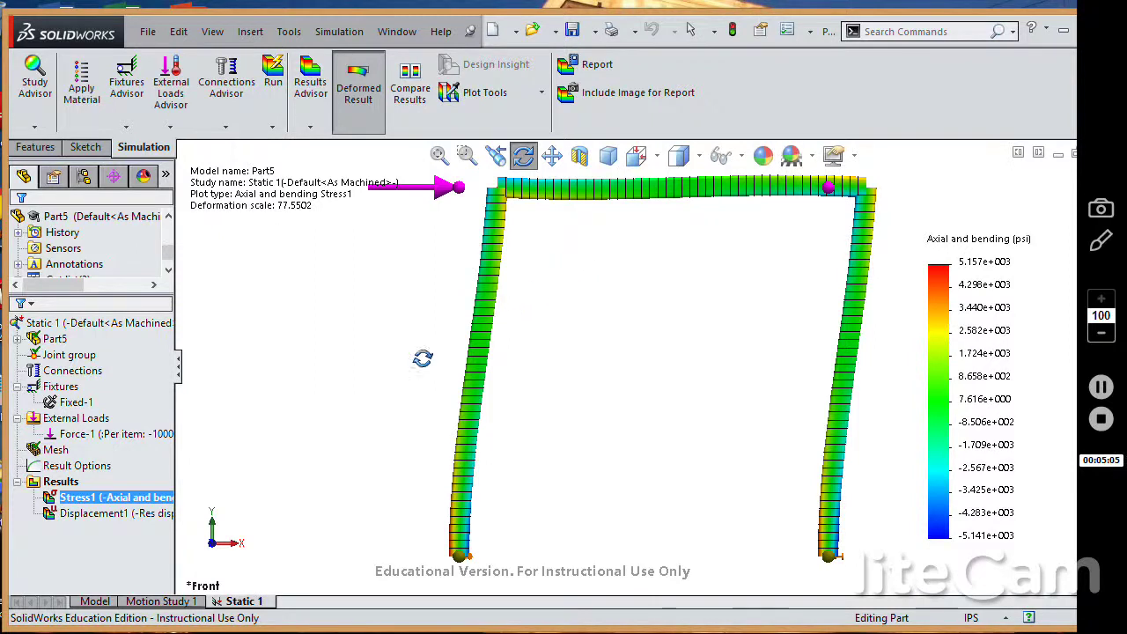
Step: Duplicate Static 1, keeping the default name Copy of [Static 1]
right_click(251, 606)
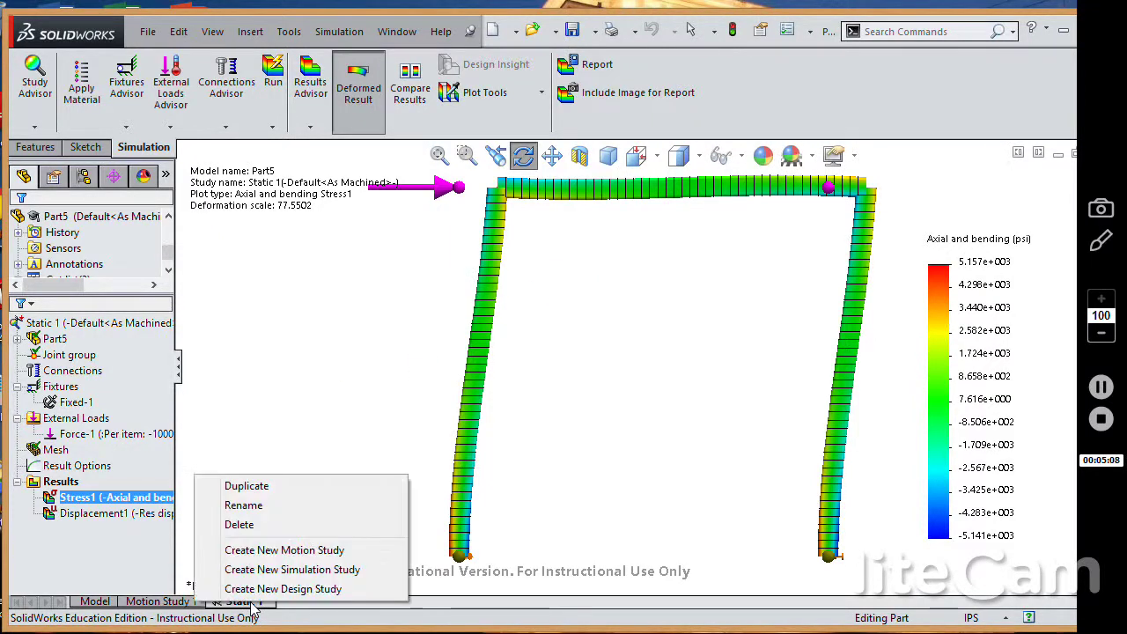
left_click(267, 491)
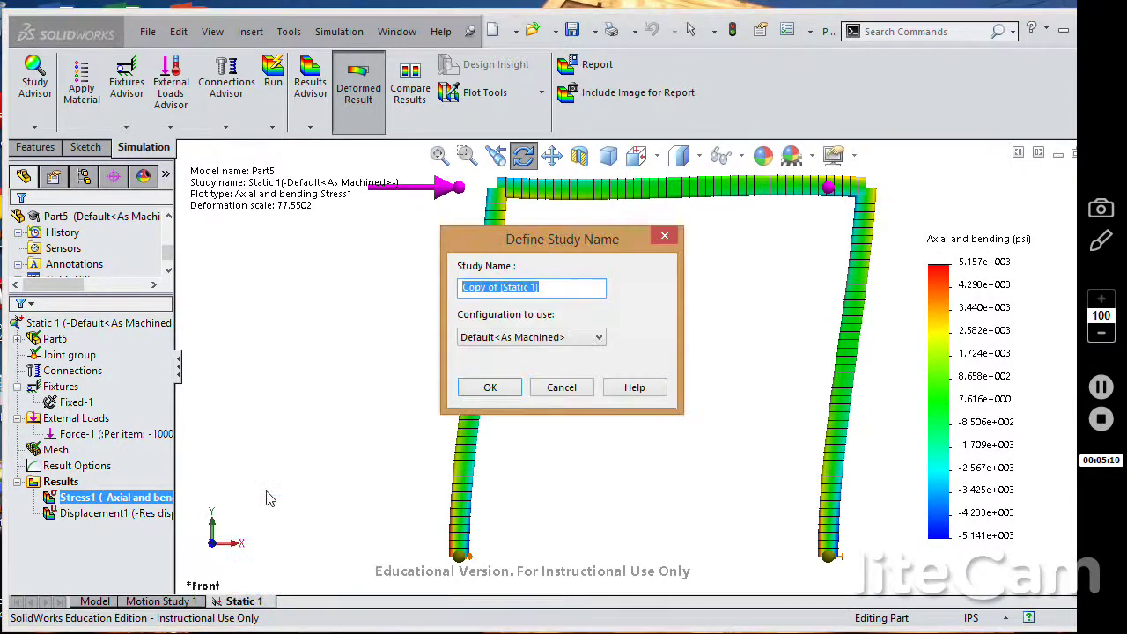
left_click(490, 388)
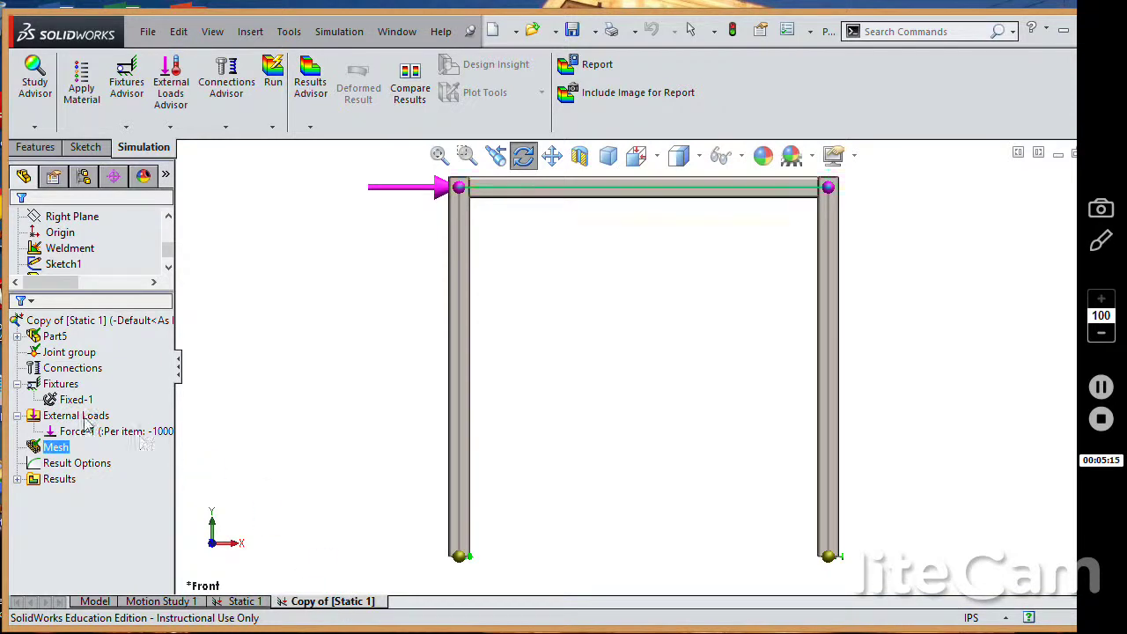
Step: Expand Part5's cut list to reveal the bodies under Cut-List-Item1 and Cut-List-Item2
left_click(20, 341)
left_click(18, 338)
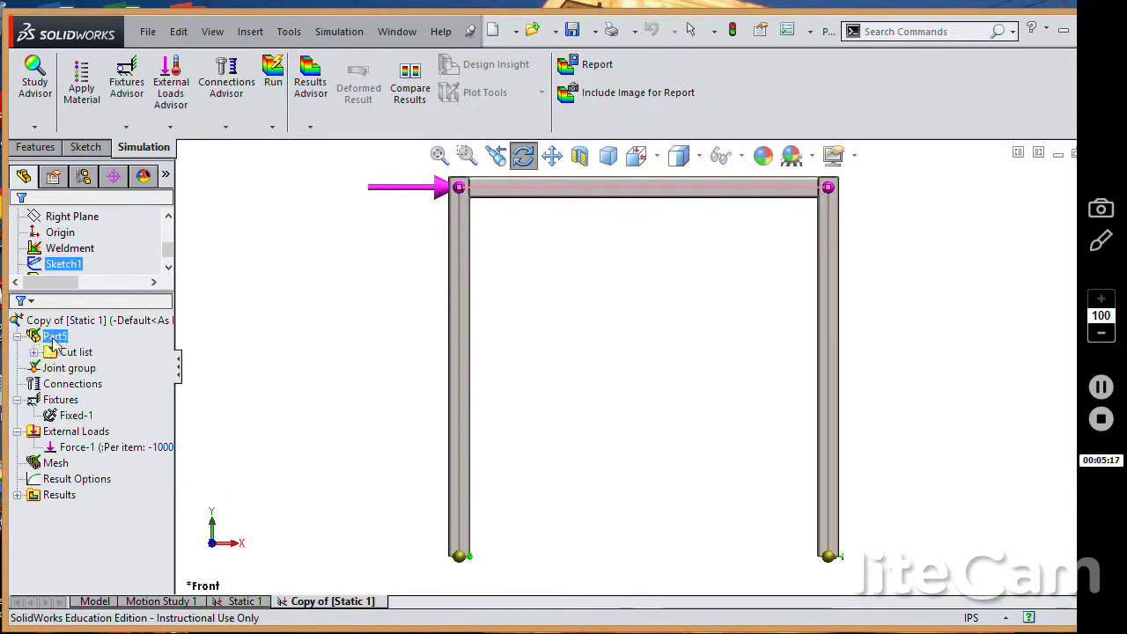
left_click(35, 354)
left_click(34, 352)
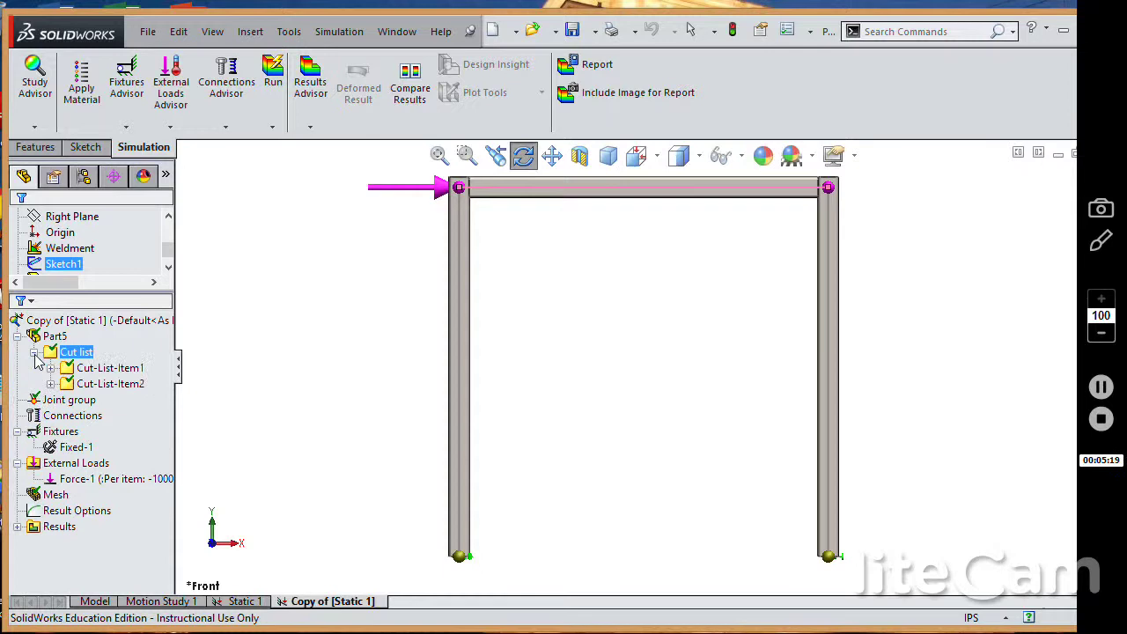
left_click(55, 338)
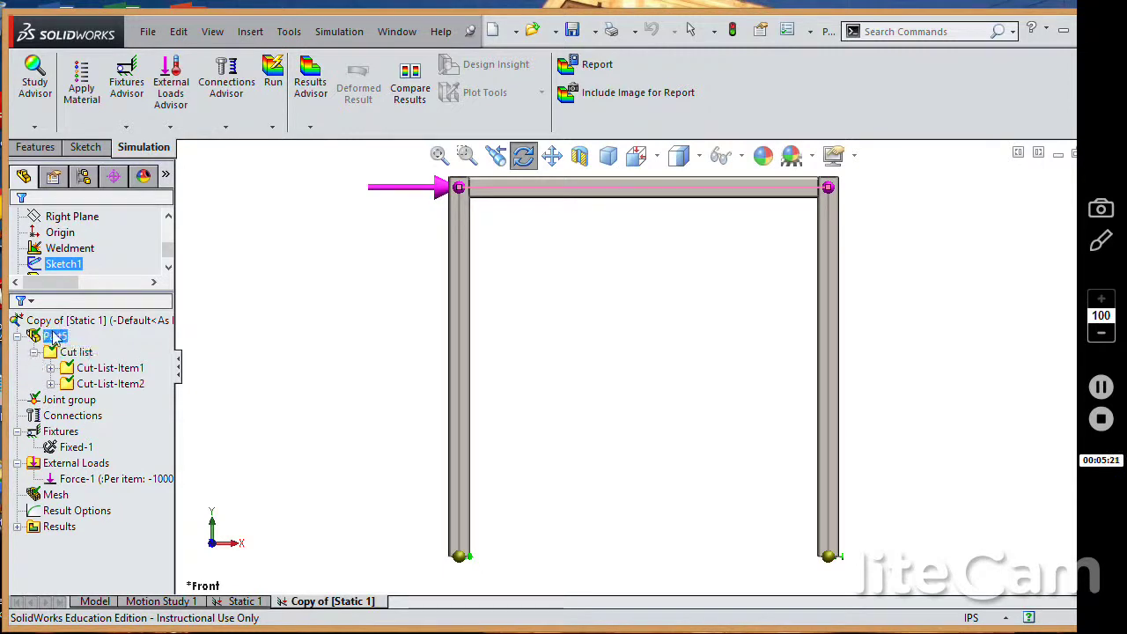
left_click(68, 352)
left_click(71, 368)
left_click(50, 368)
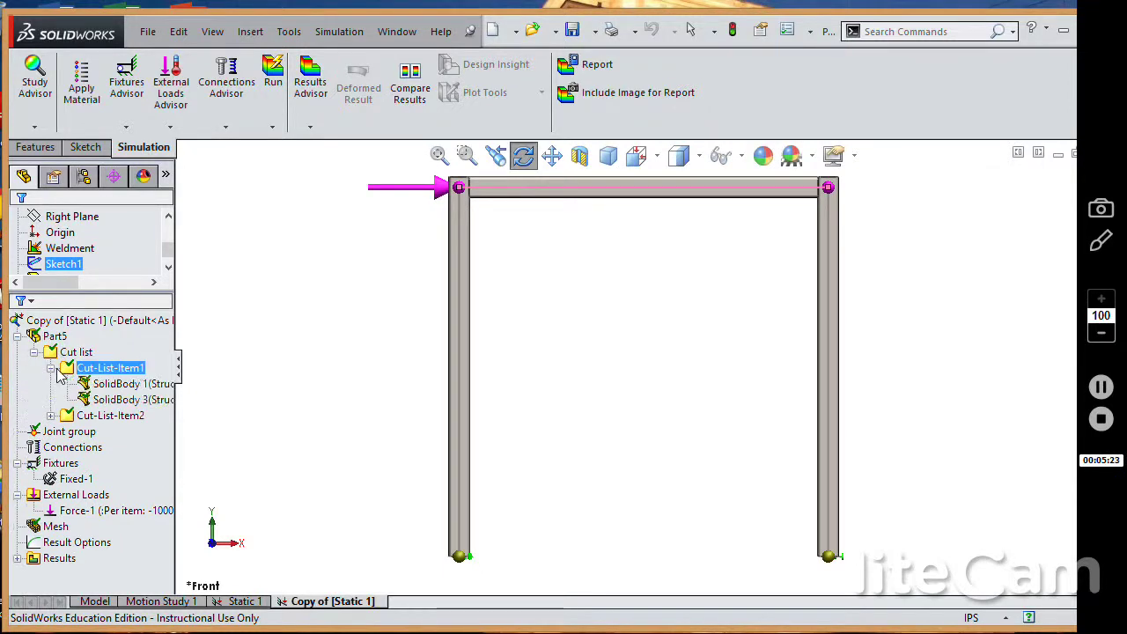
left_click(105, 385)
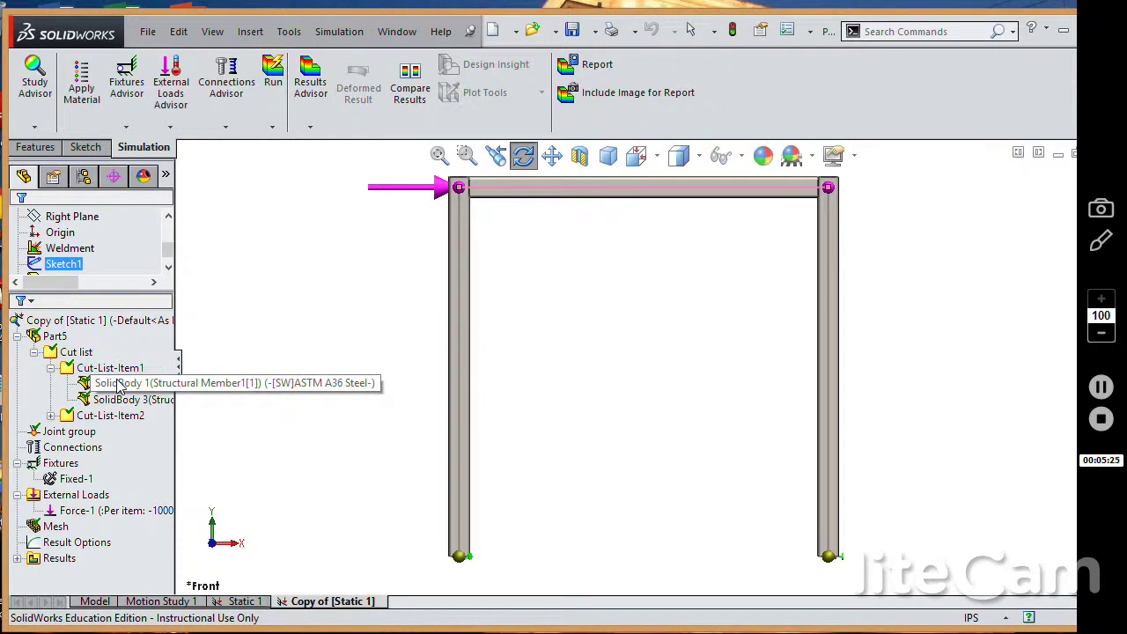
left_click(97, 415)
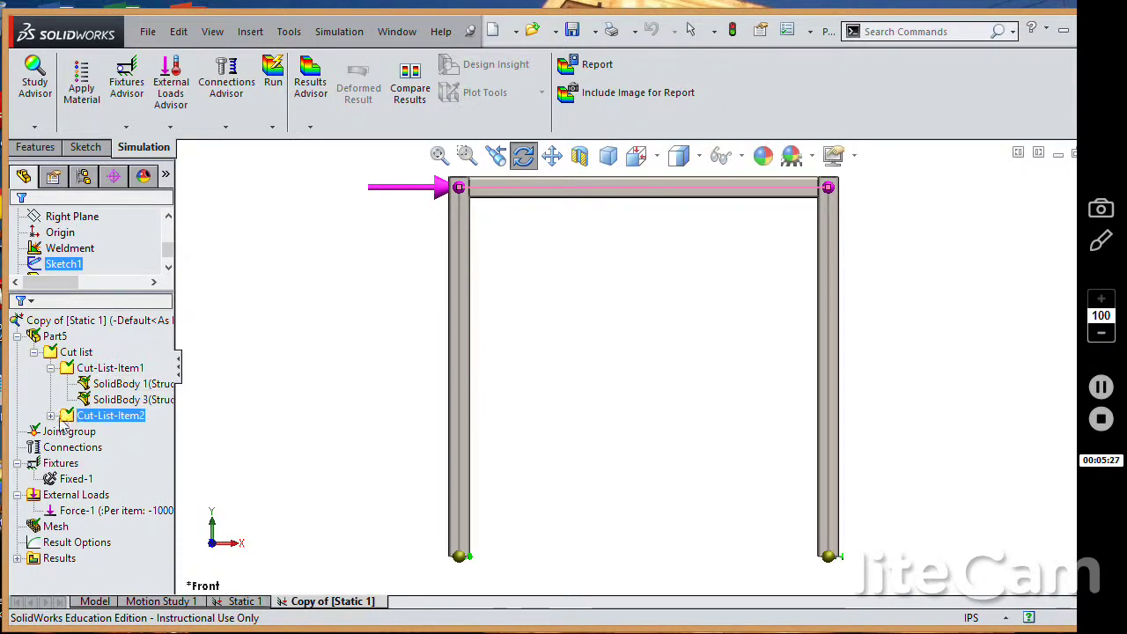
left_click(50, 417)
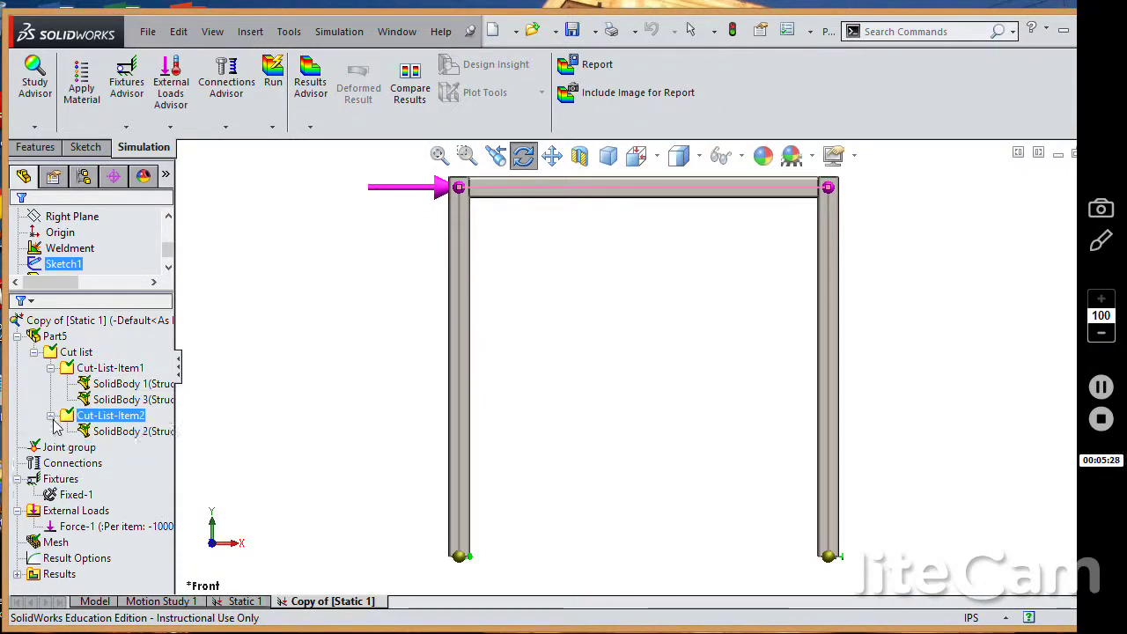
Step: Redefine SolidBody 2, the top member, as a truss instead of a beam in Copy of [Static 1]
right_click(130, 438)
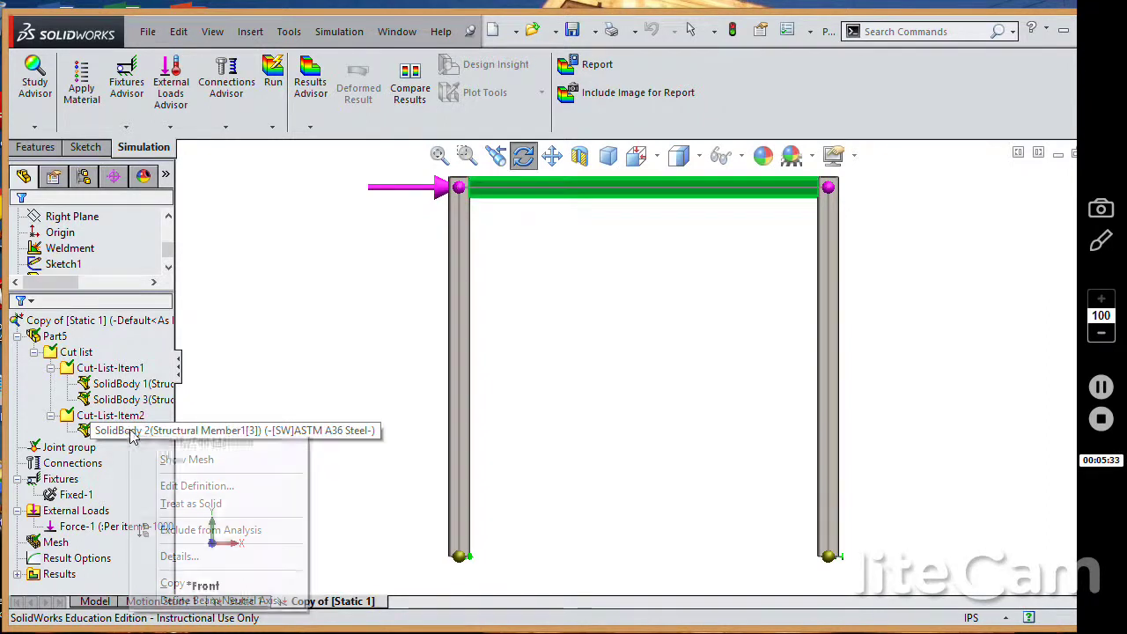
left_click(195, 486)
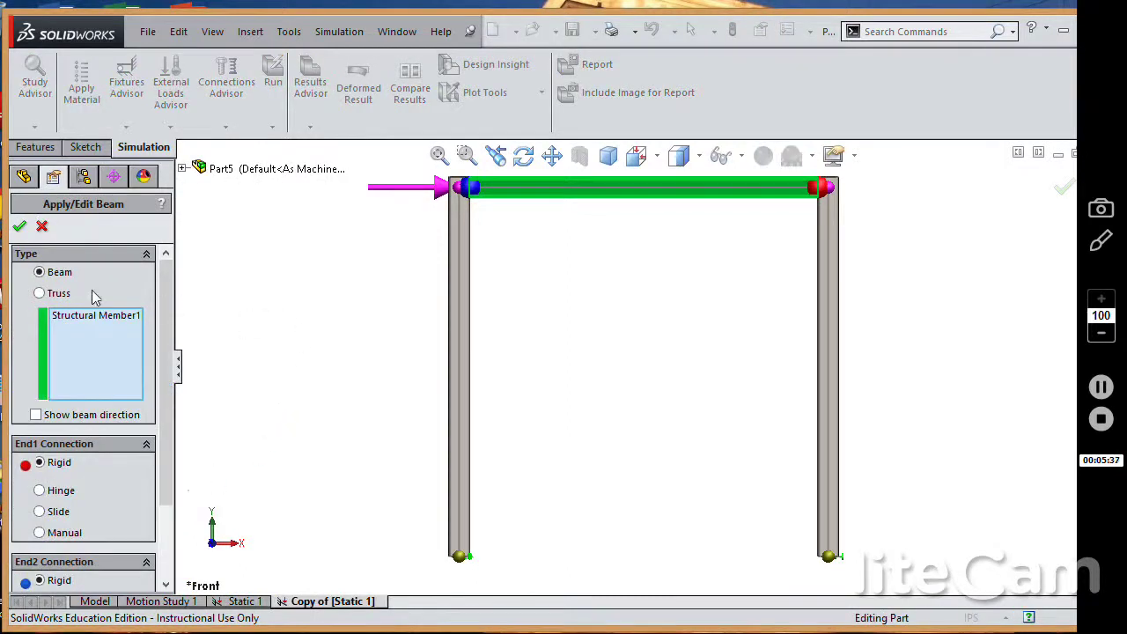
left_click(38, 293)
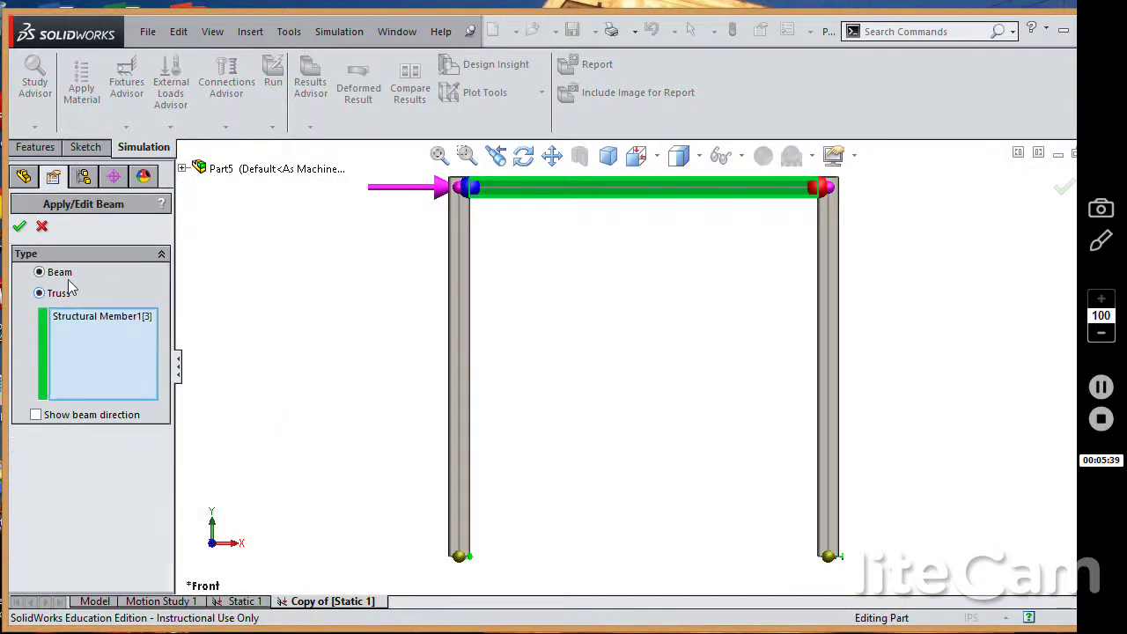
left_click(21, 227)
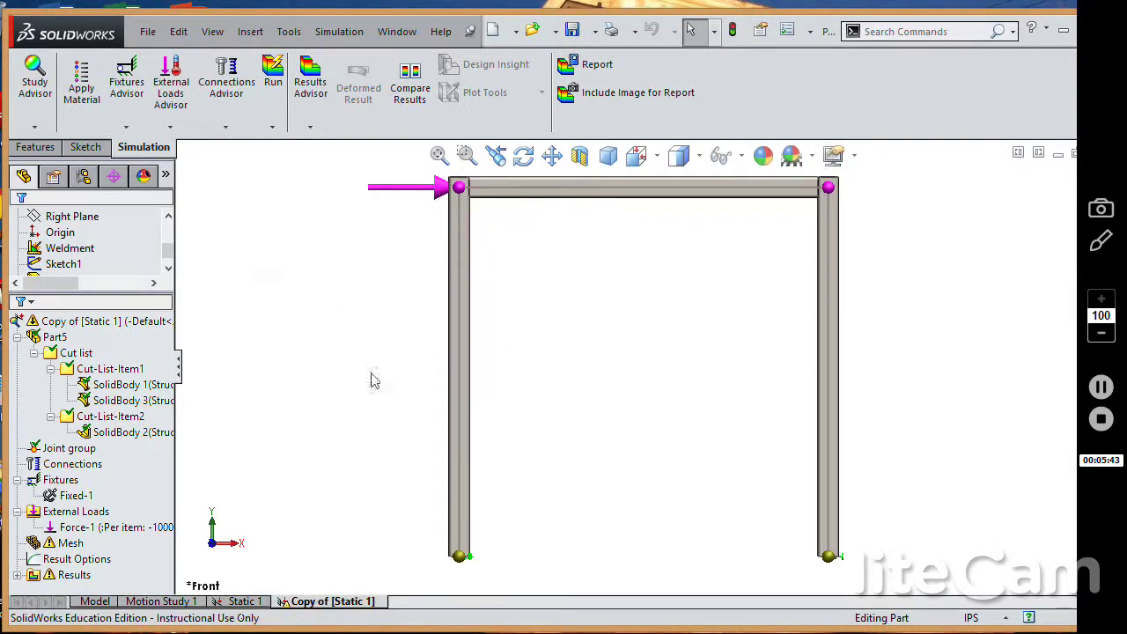
Step: Run the copied study with the truss top member to mesh and solve it
left_click(273, 75)
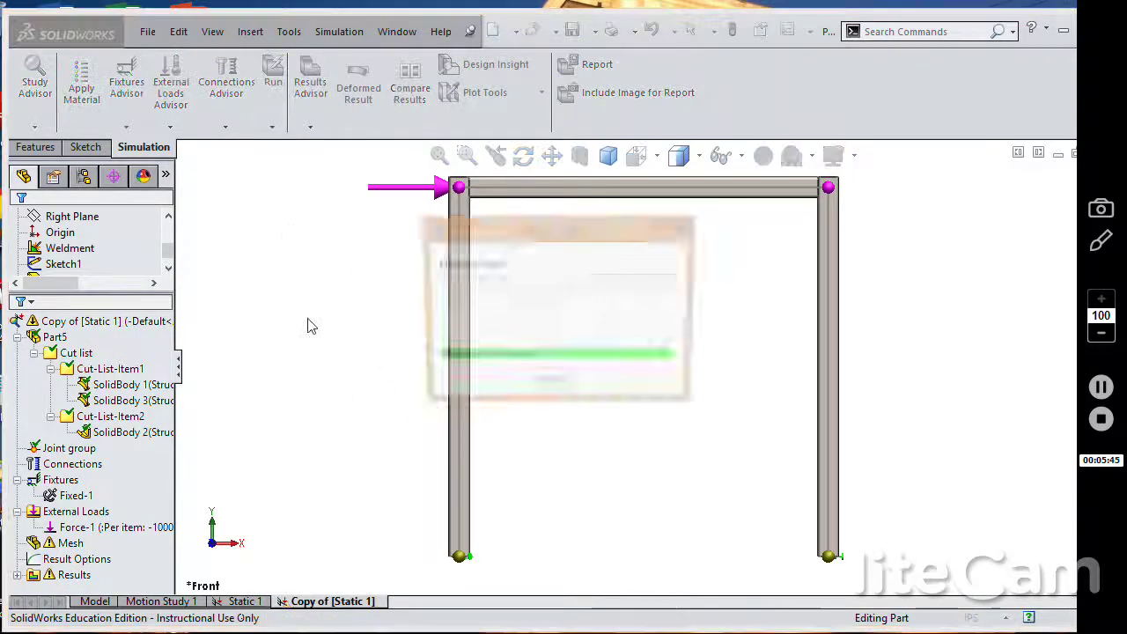